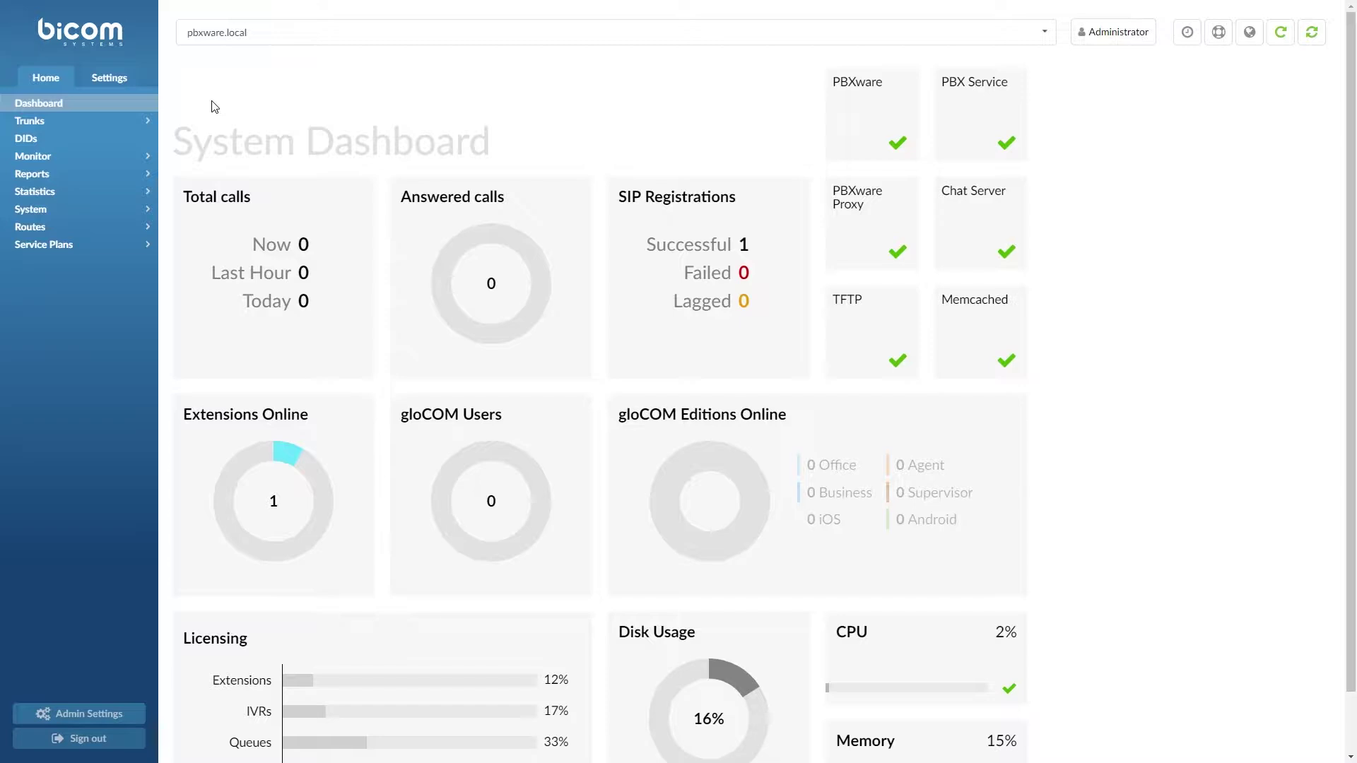
Open Tenant 01's Operation Times panel from Settings > Tenants, with advanced options shown
left_click(120, 83)
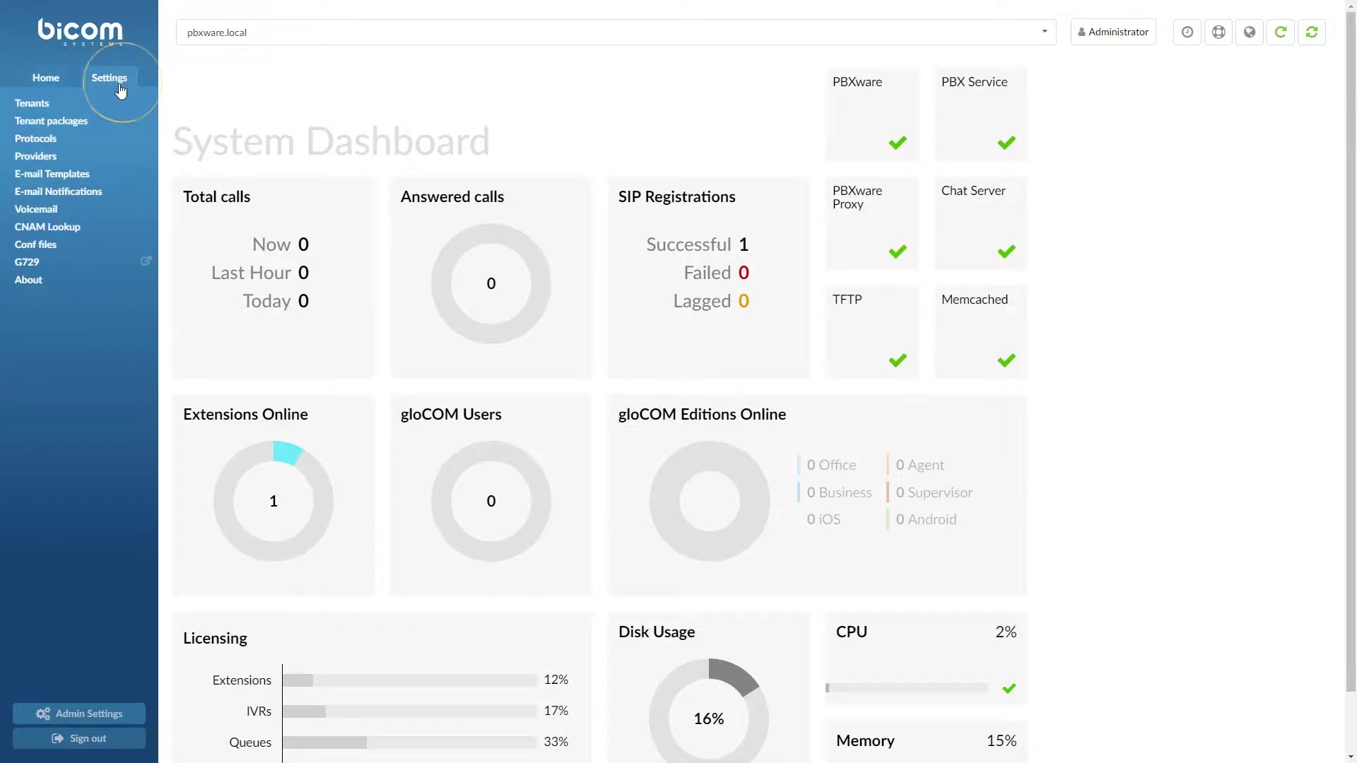
left_click(118, 100)
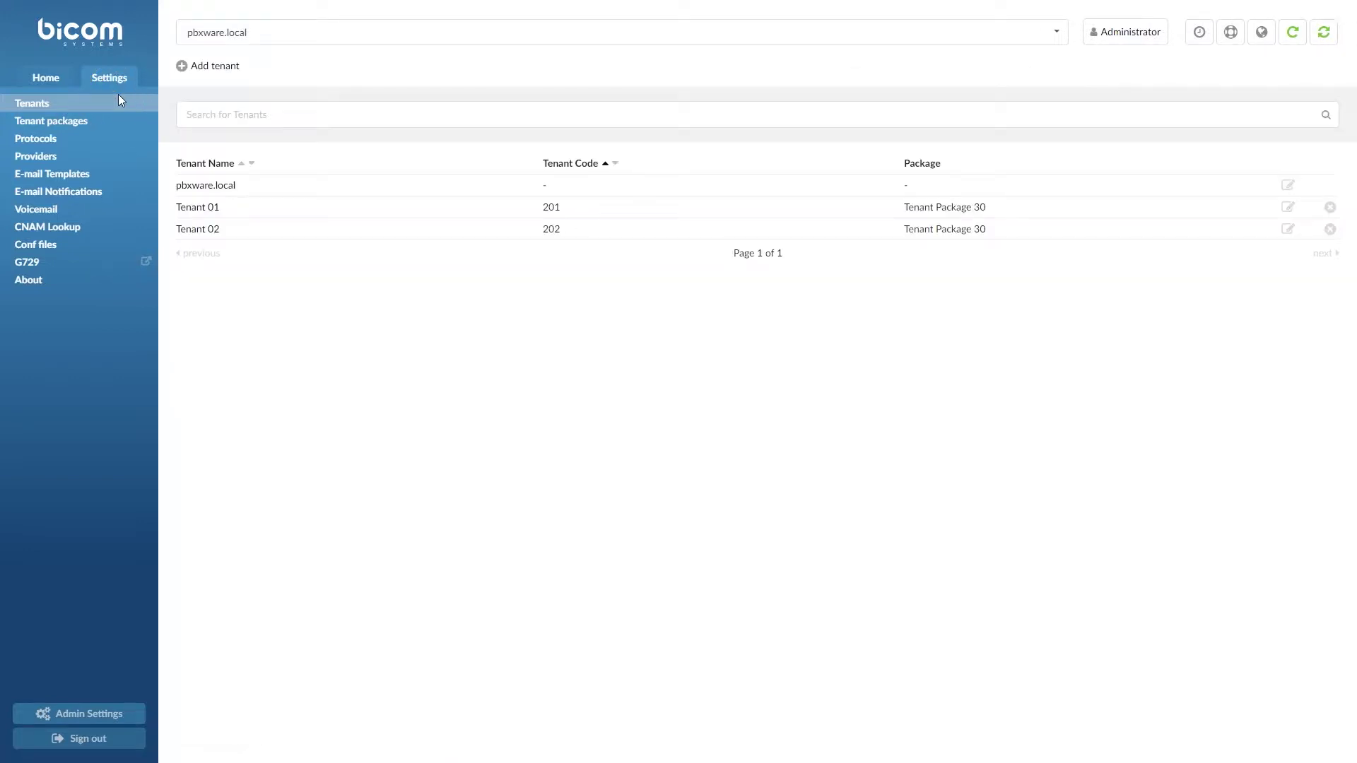
left_click(1287, 207)
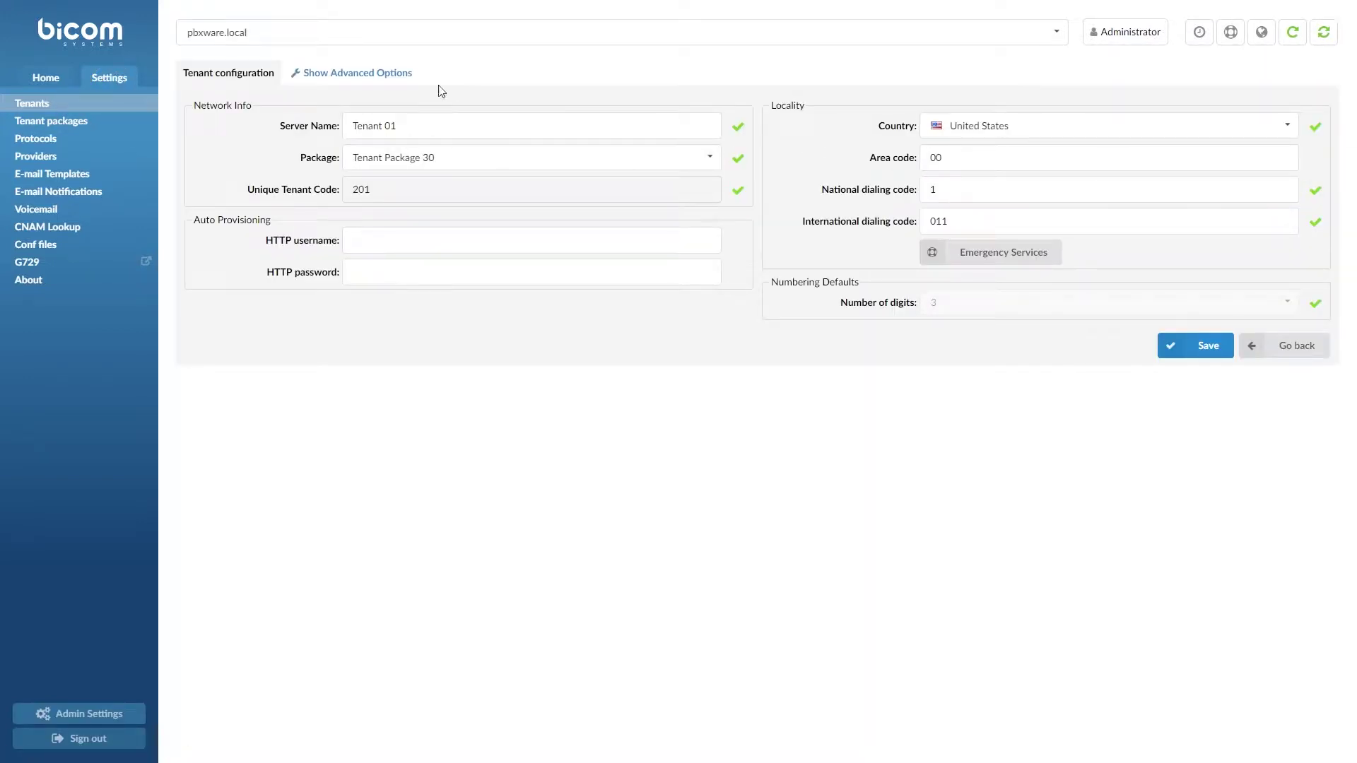
left_click(385, 75)
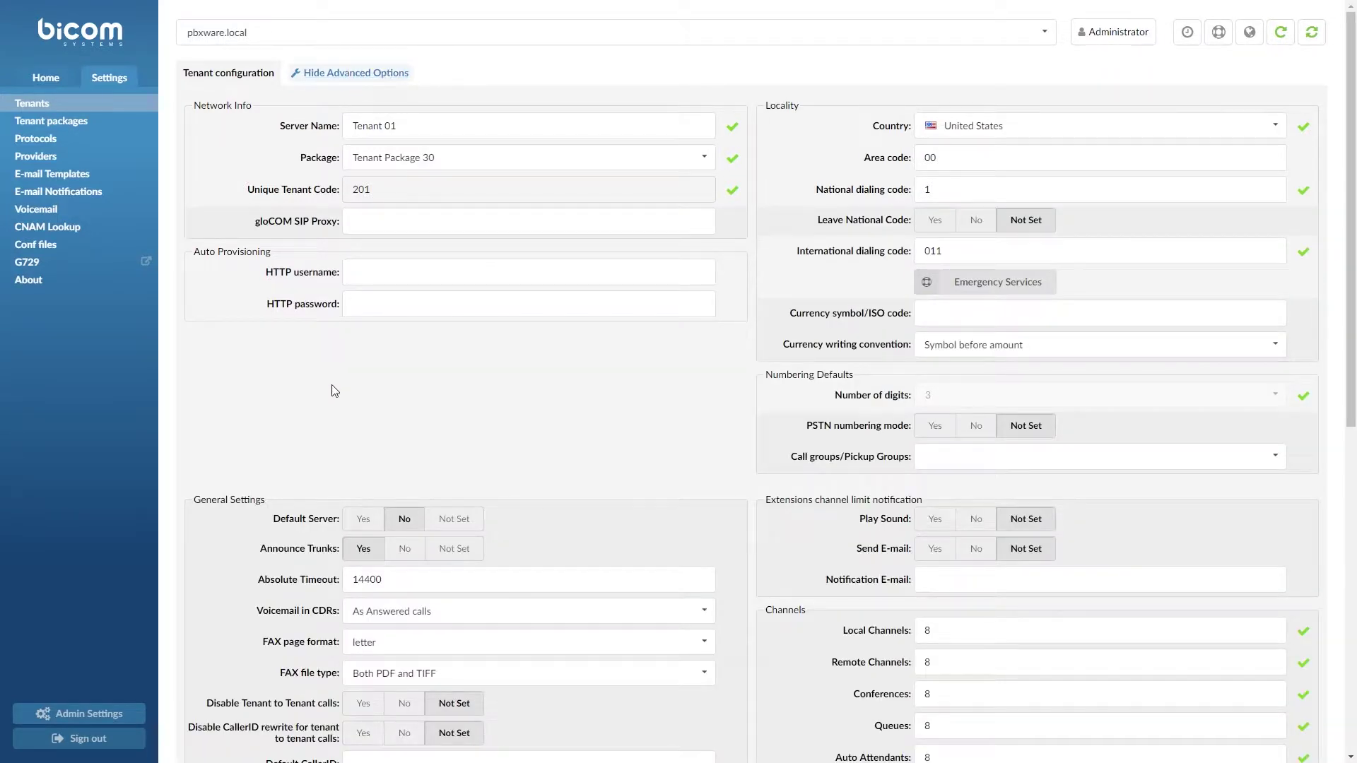
scroll(298, 452, "down", 4)
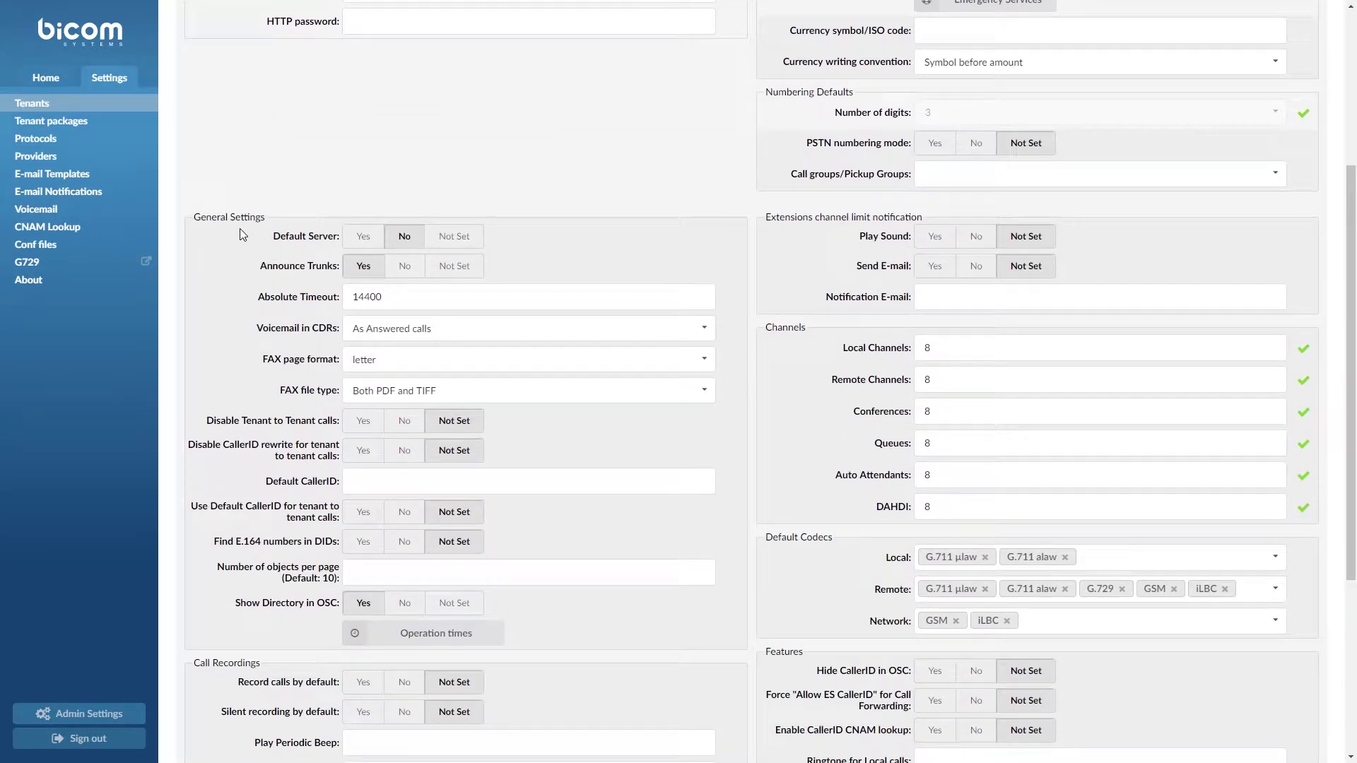
left_click(382, 636)
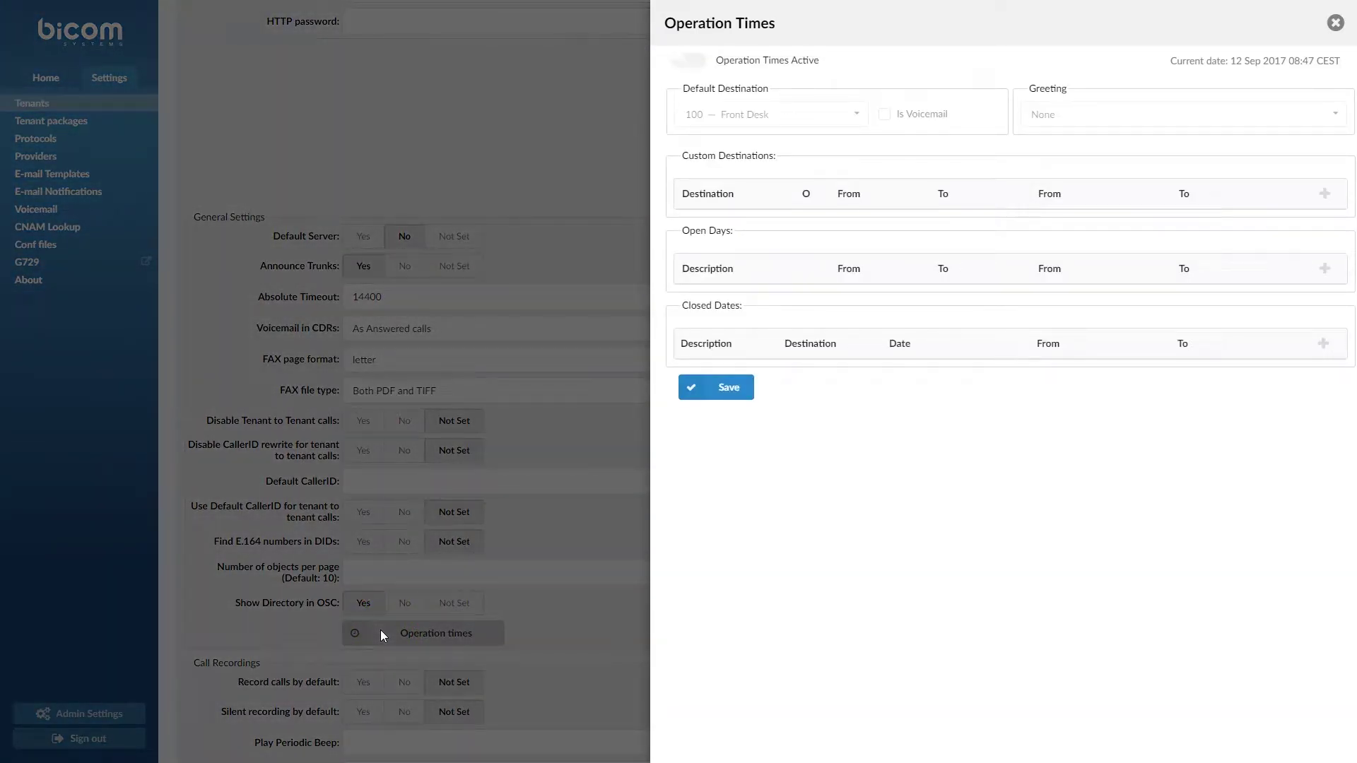
Turn on Tenant 01 operation times with default destination 100 — Front Desk and greeting-default-attendant
left_click(688, 66)
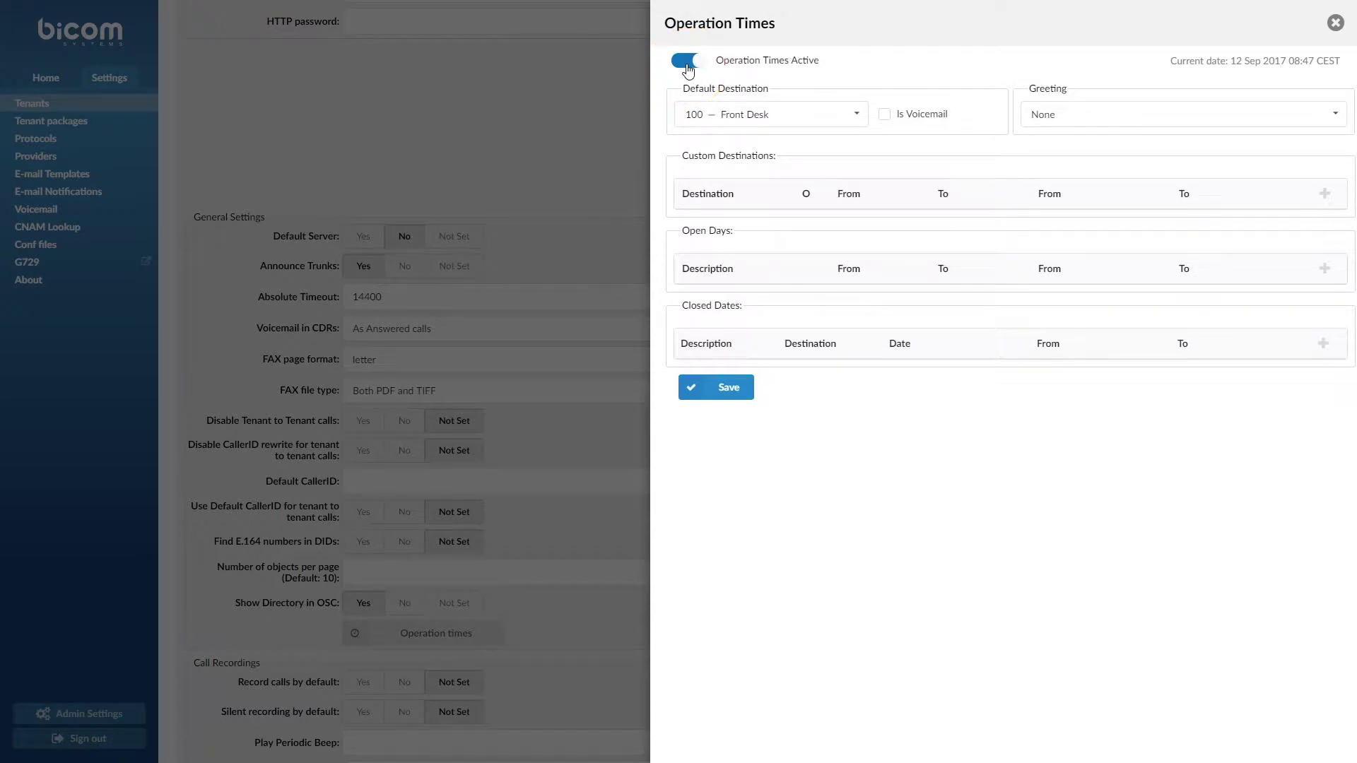
left_click(856, 115)
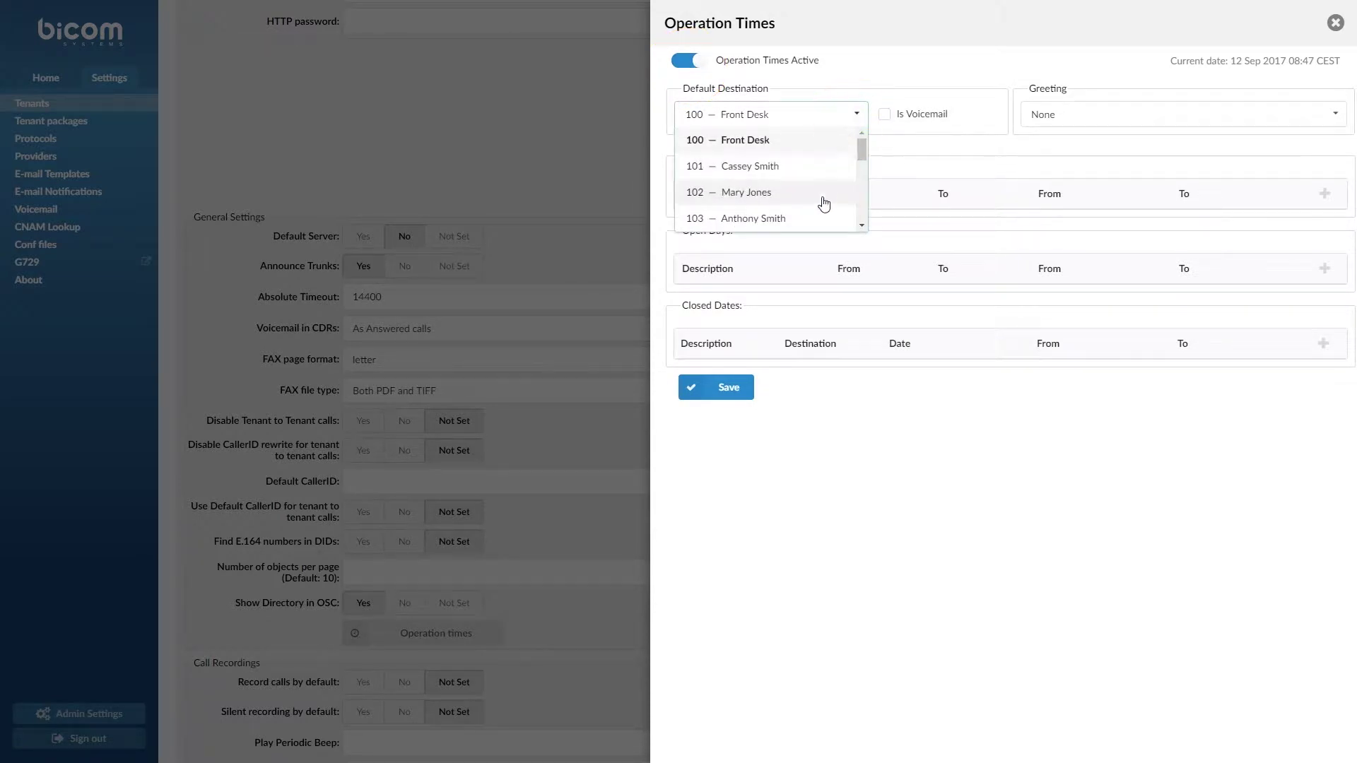
left_click(815, 147)
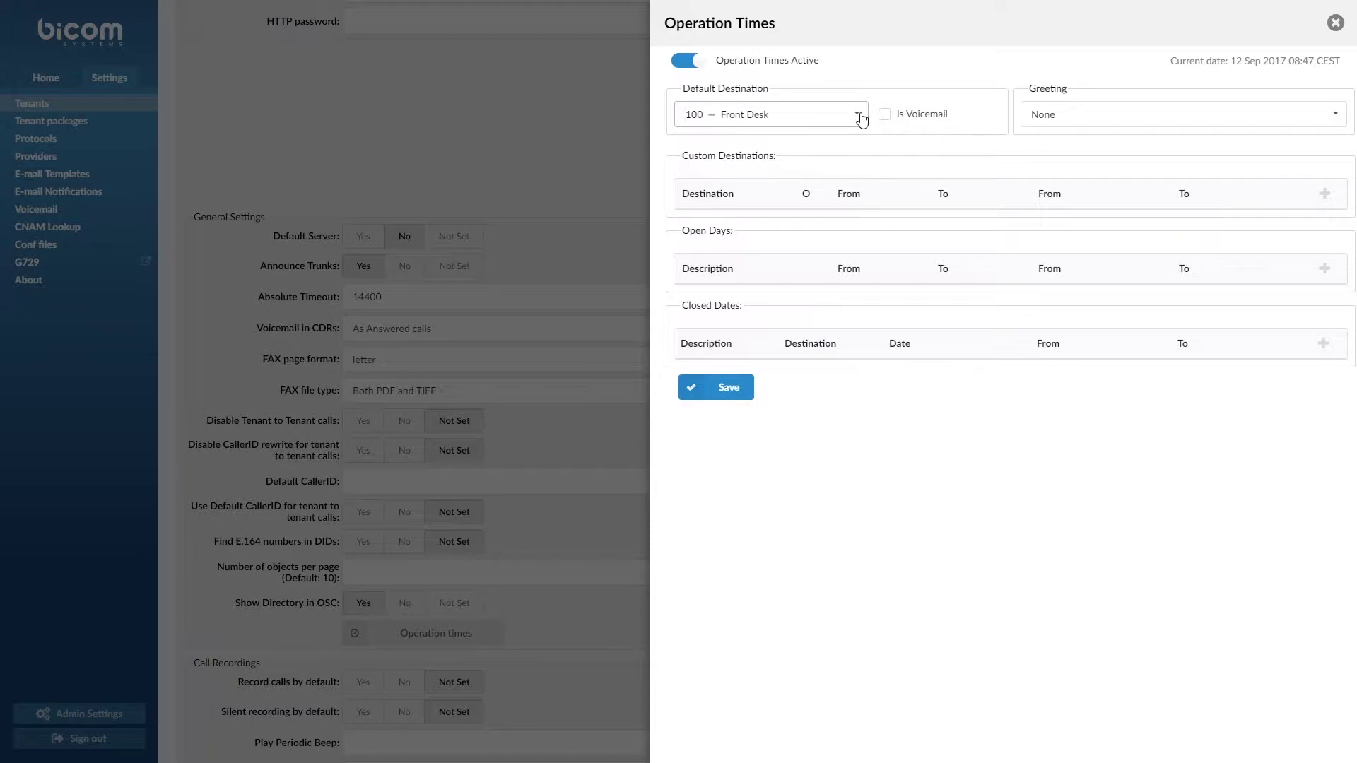
left_click(883, 125)
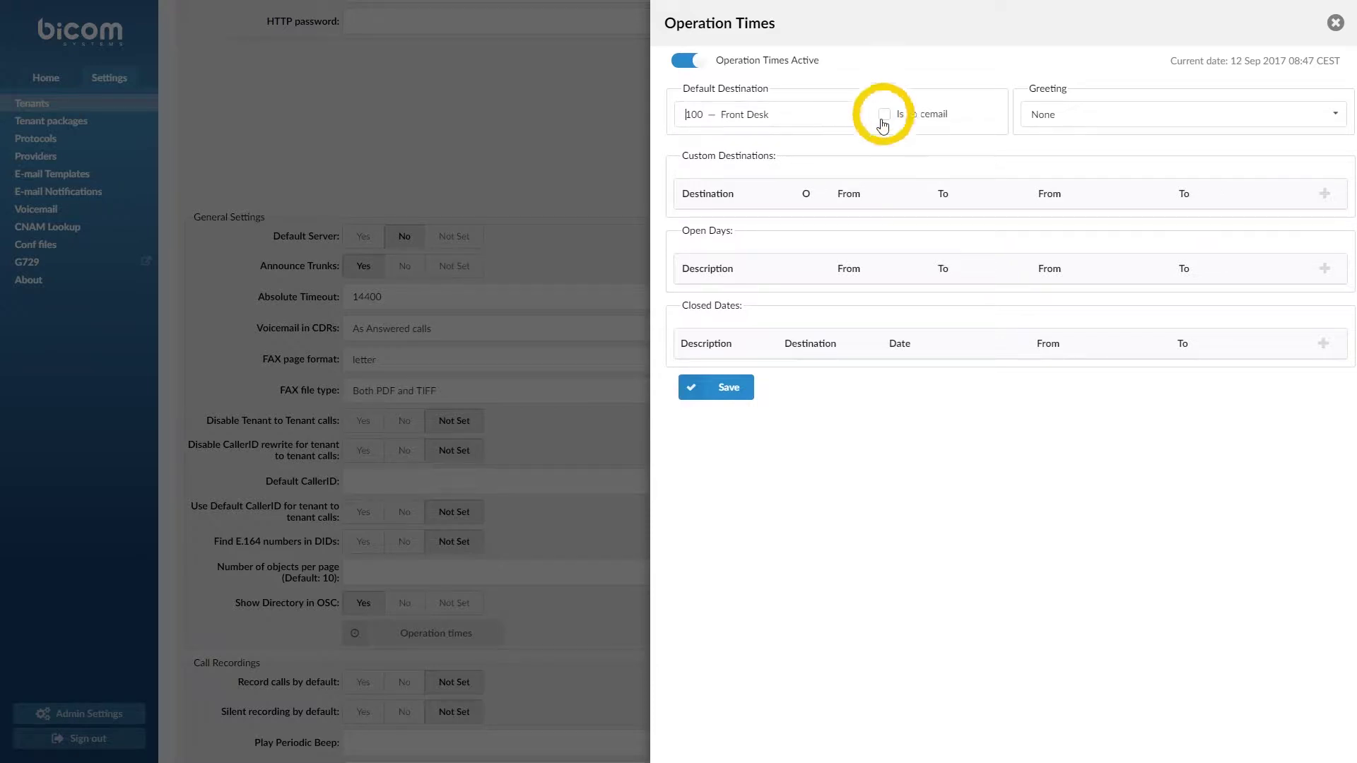
left_click(883, 124)
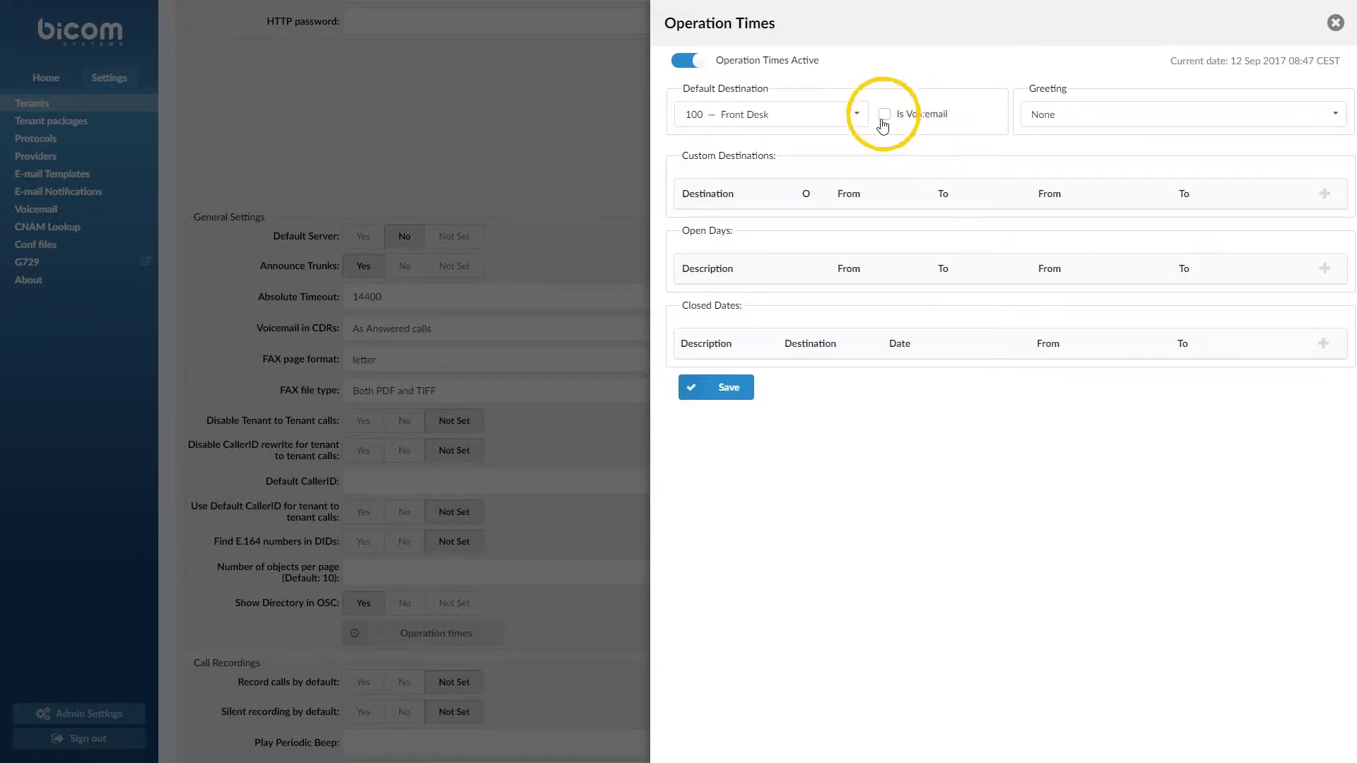
left_click(1049, 119)
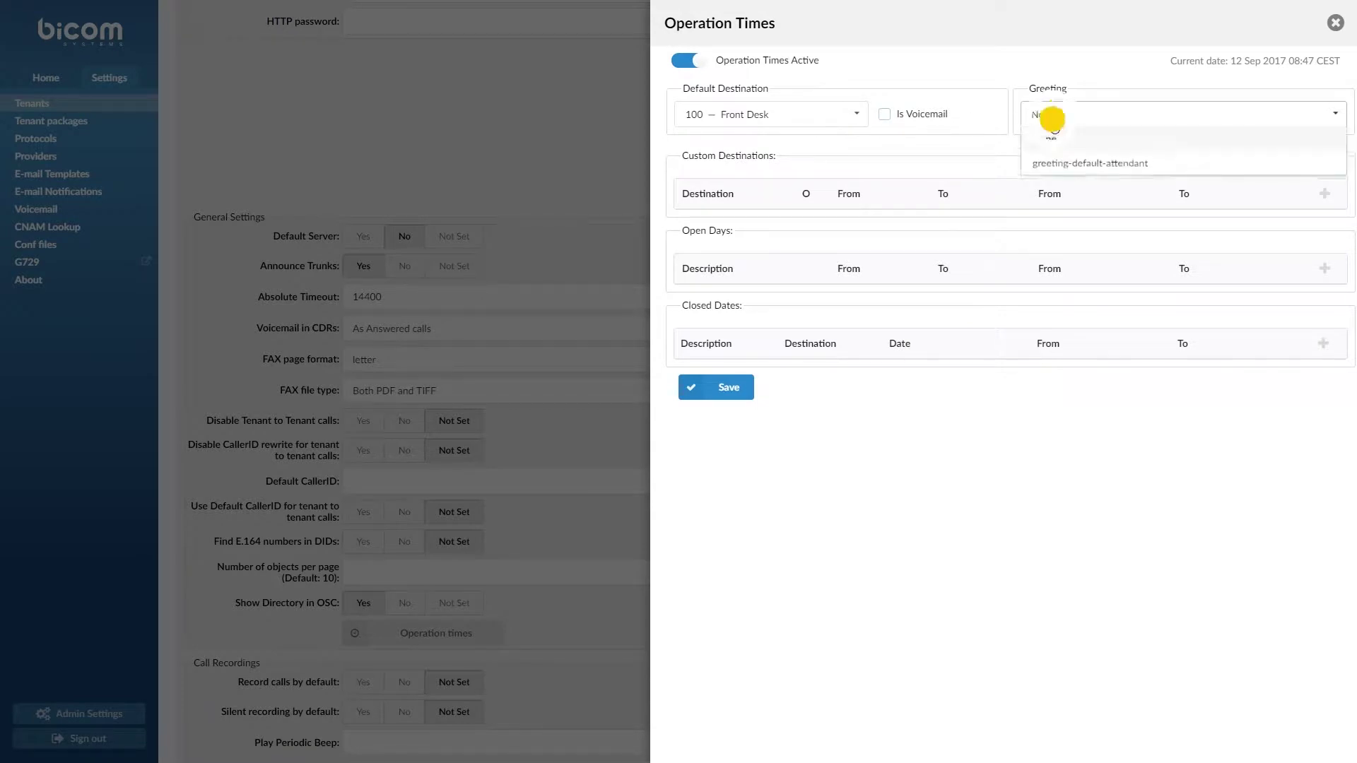
left_click(1060, 170)
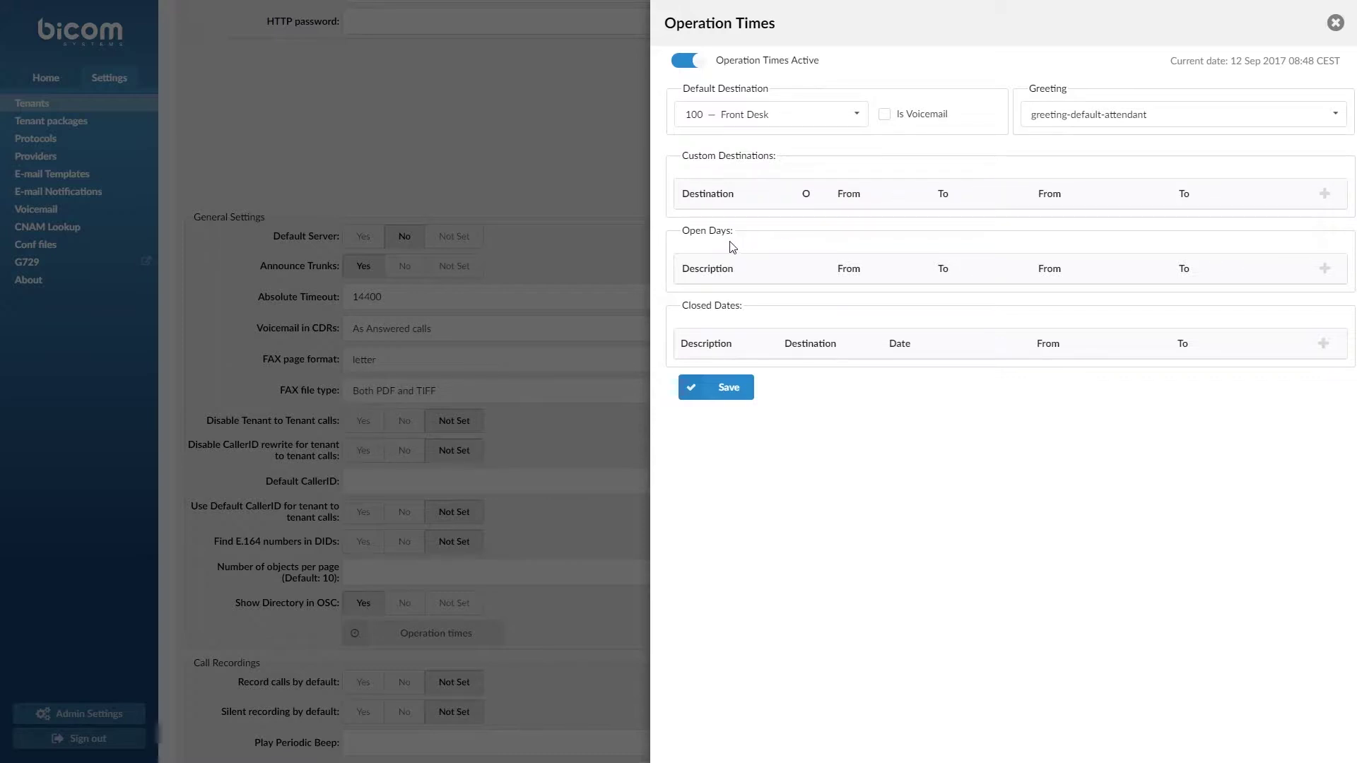
Add a 'Business hours' open-days range from Monday to Friday, 08h to 17h
left_click(1324, 272)
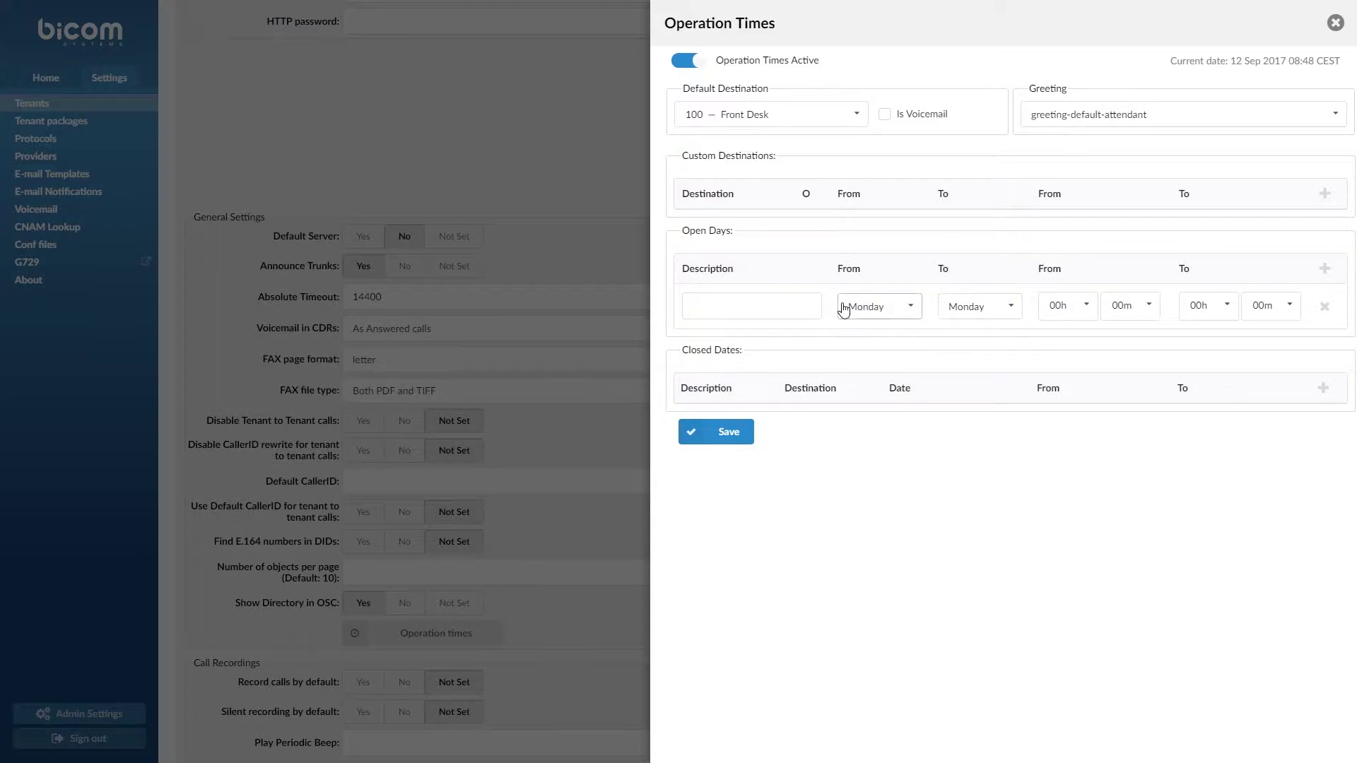
type("B")
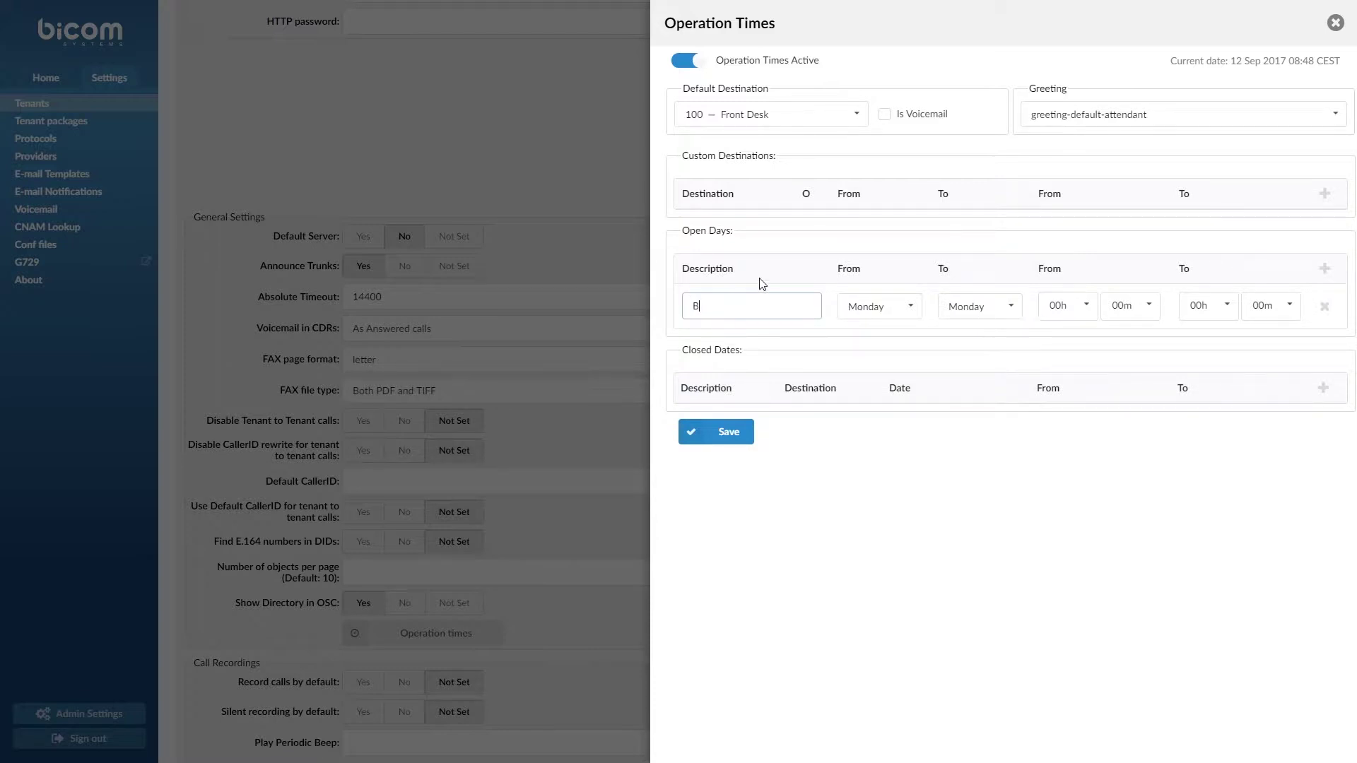
type("usiness hours")
left_click(999, 306)
scroll(983, 368, "down", 2)
left_click(985, 368)
left_click(1055, 305)
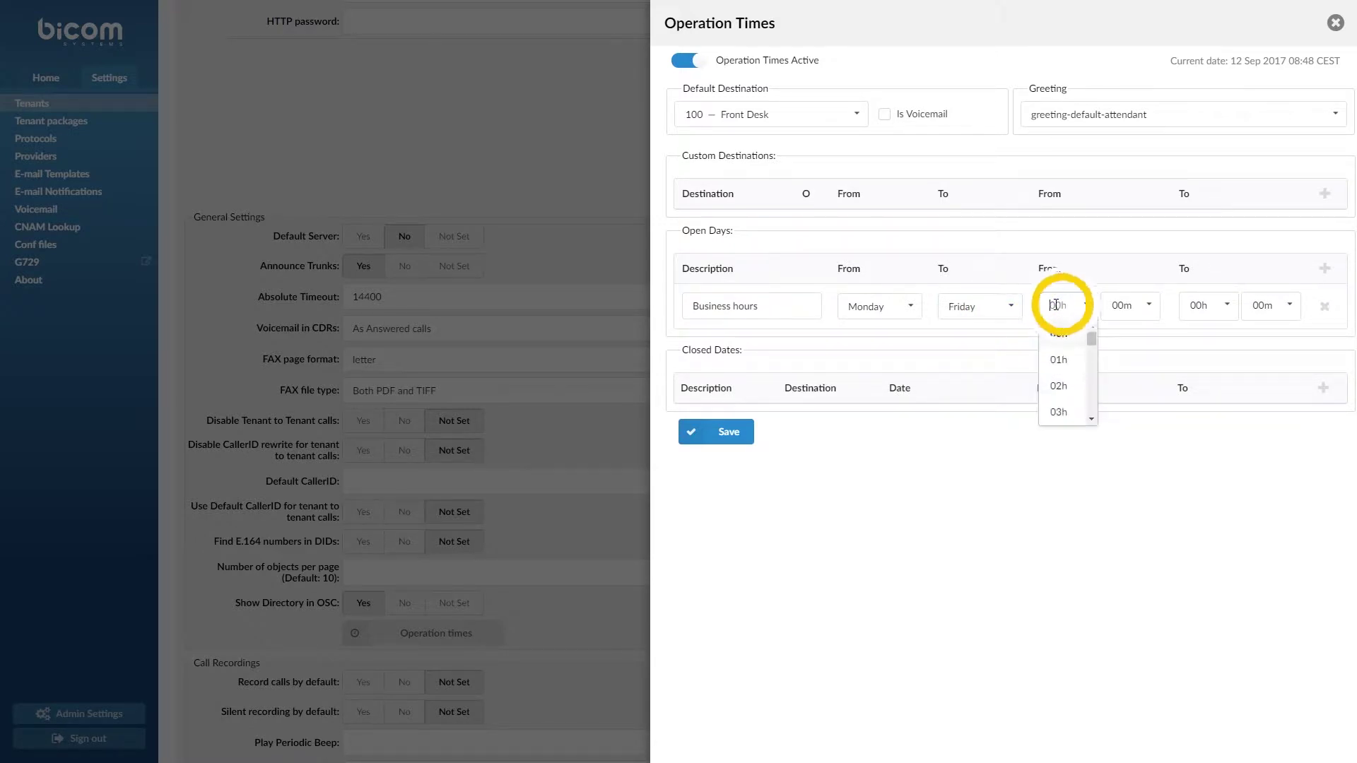
type("08")
left_click(1058, 333)
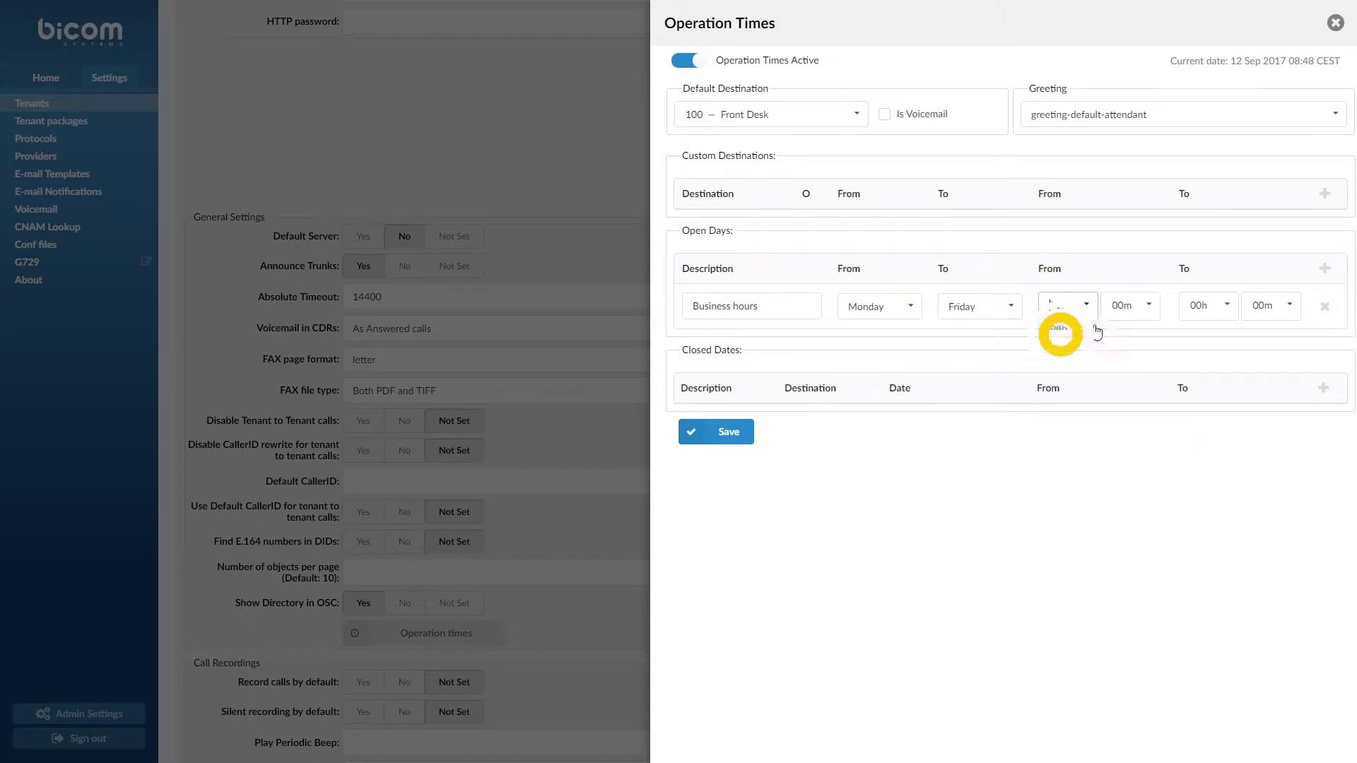
left_click(1200, 305)
type("17")
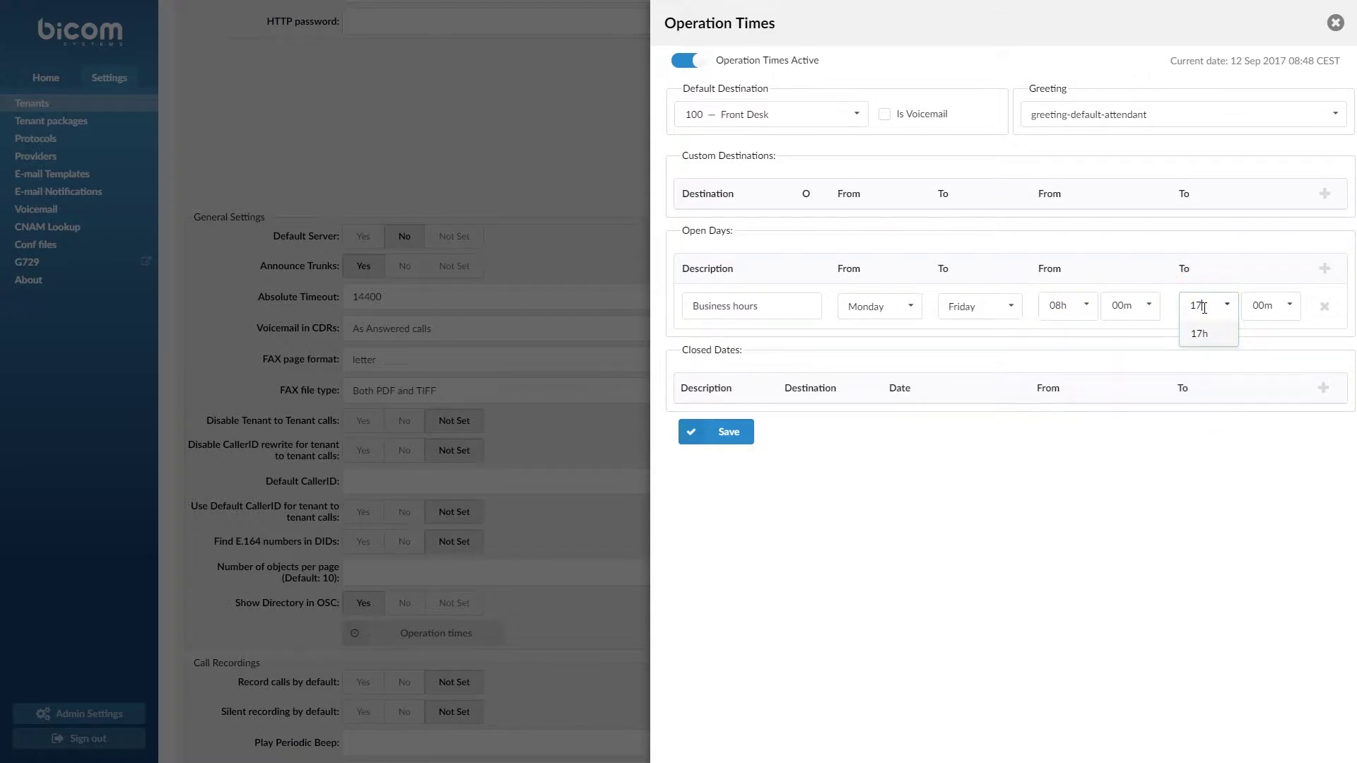
left_click(1210, 334)
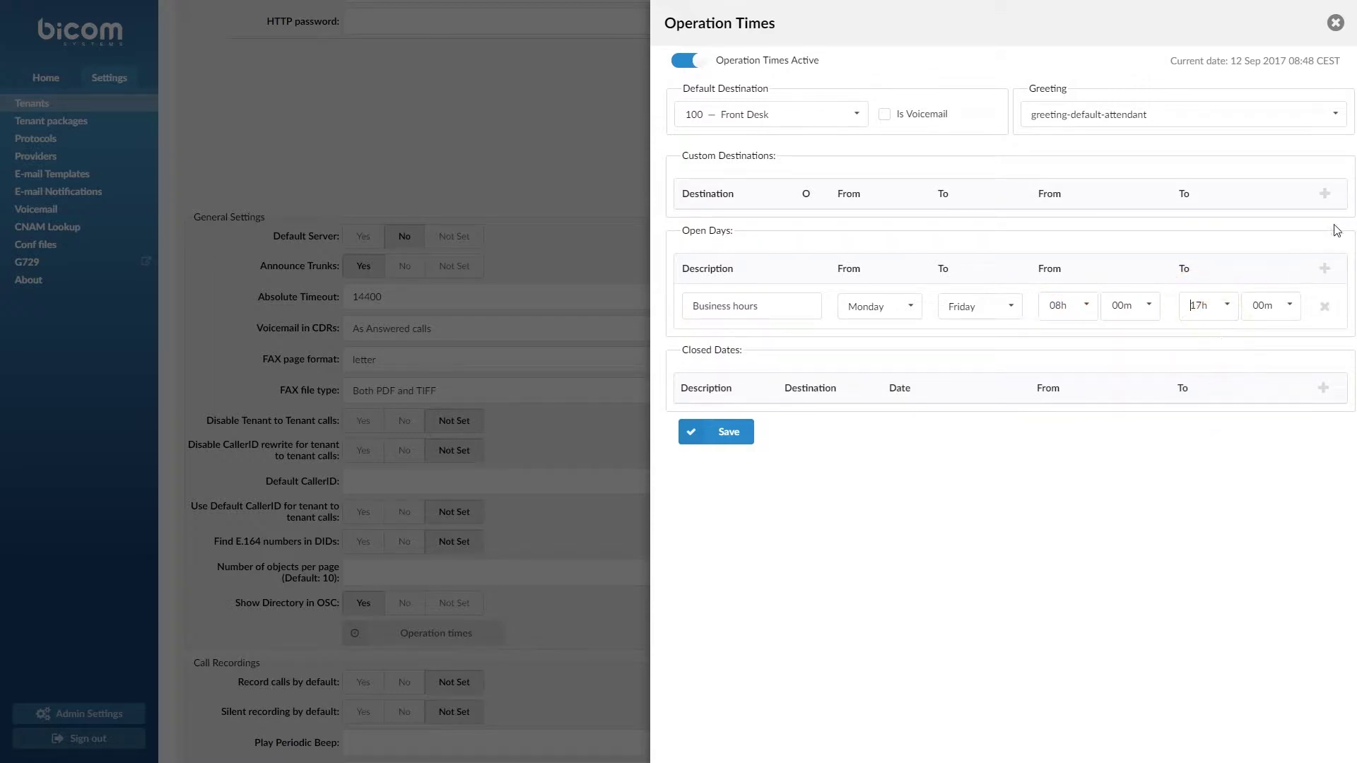
Add custom destination 100 for Monday–Friday, 12h to 13h, and save the operation times
left_click(1327, 198)
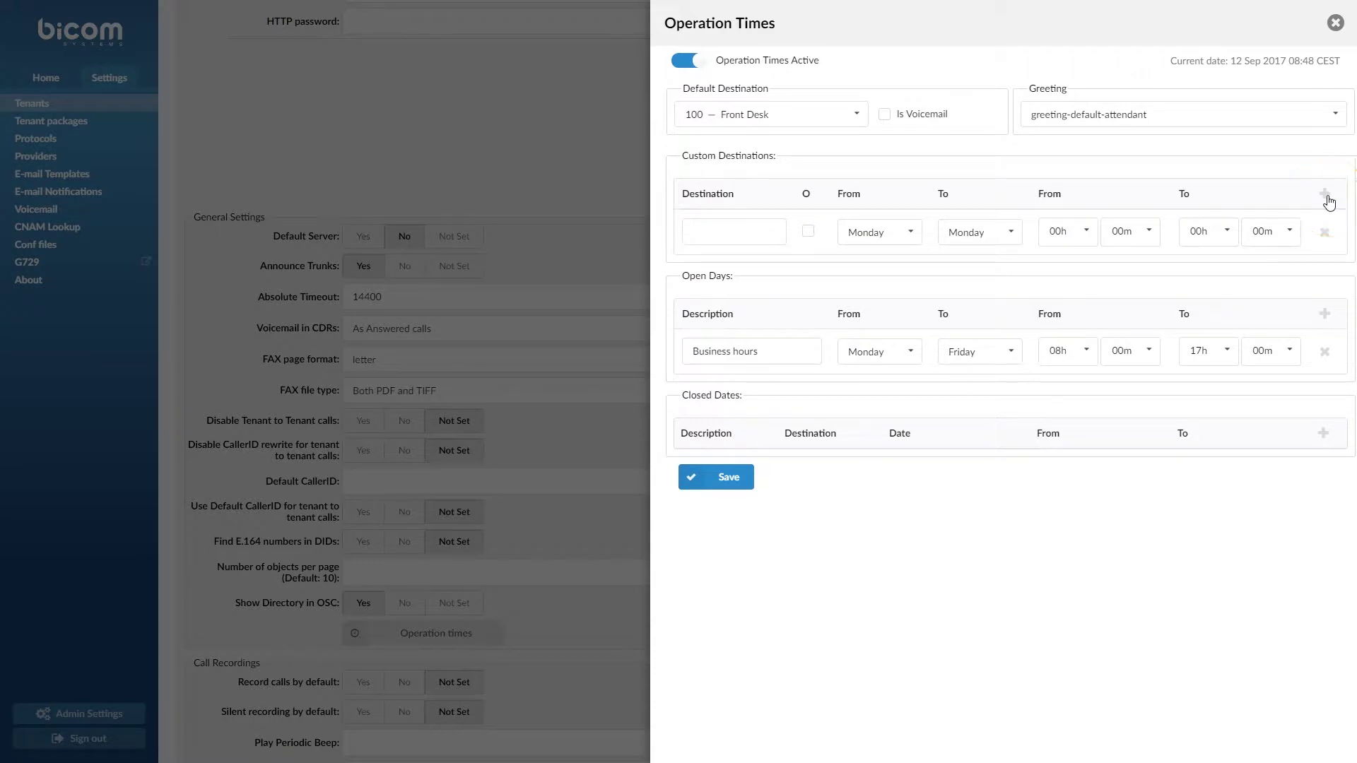
left_click(1013, 232)
scroll(994, 297, "down", 1)
left_click(992, 297)
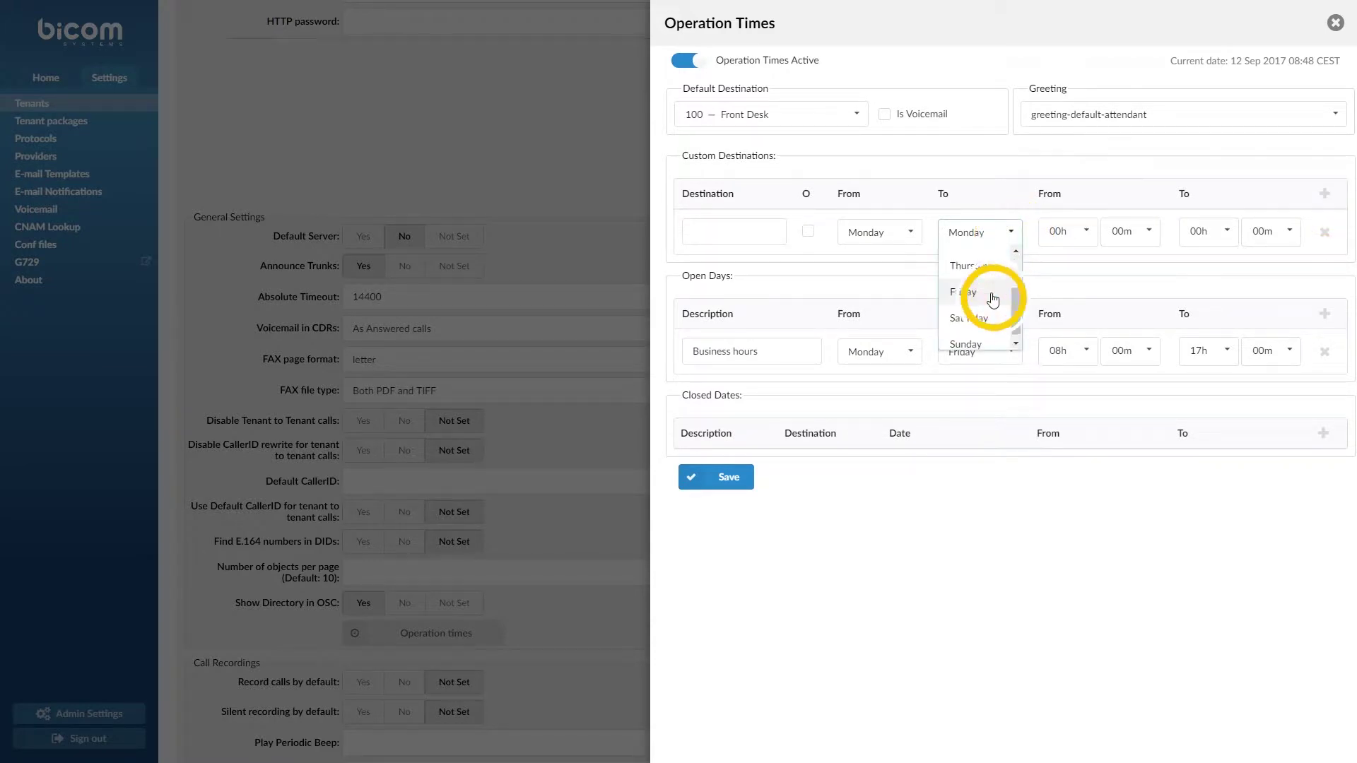
left_click(1058, 233)
type("12")
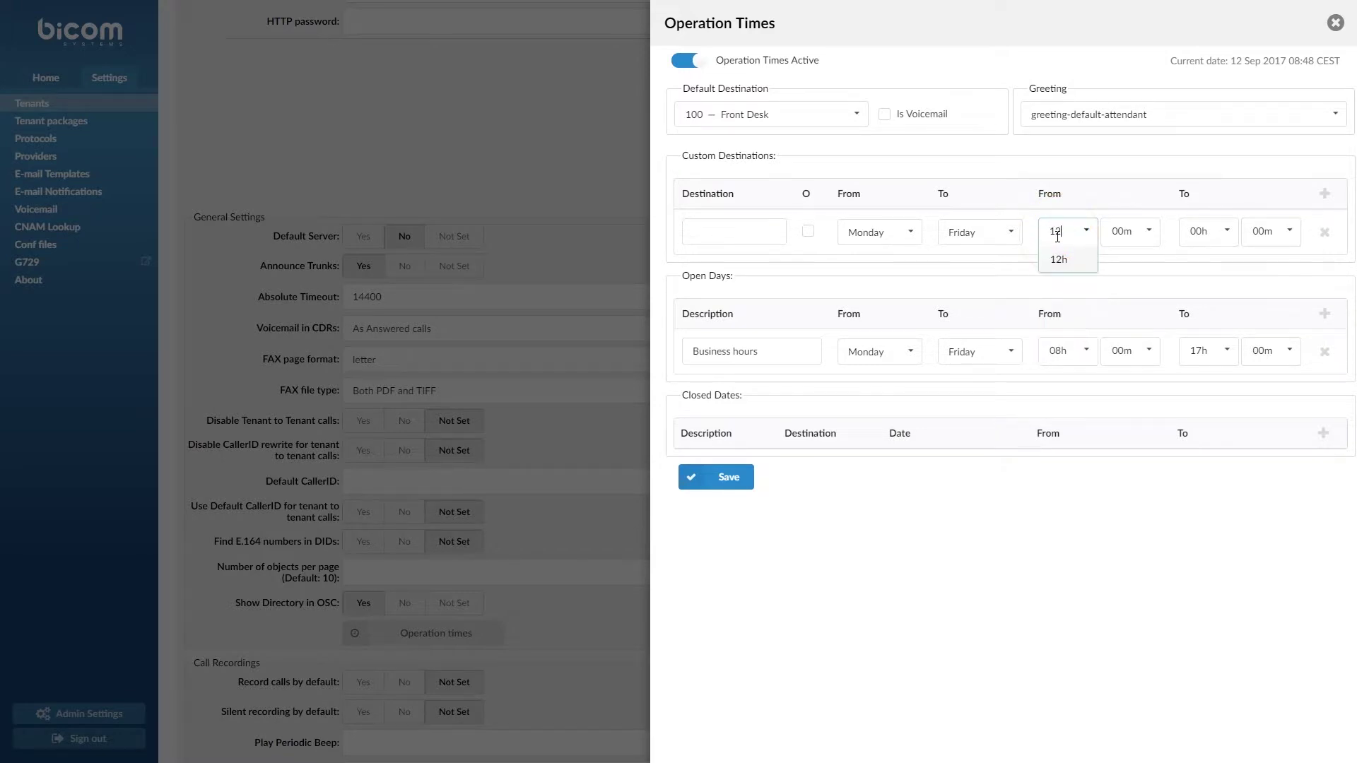
key("Return")
left_click(1195, 234)
type("13")
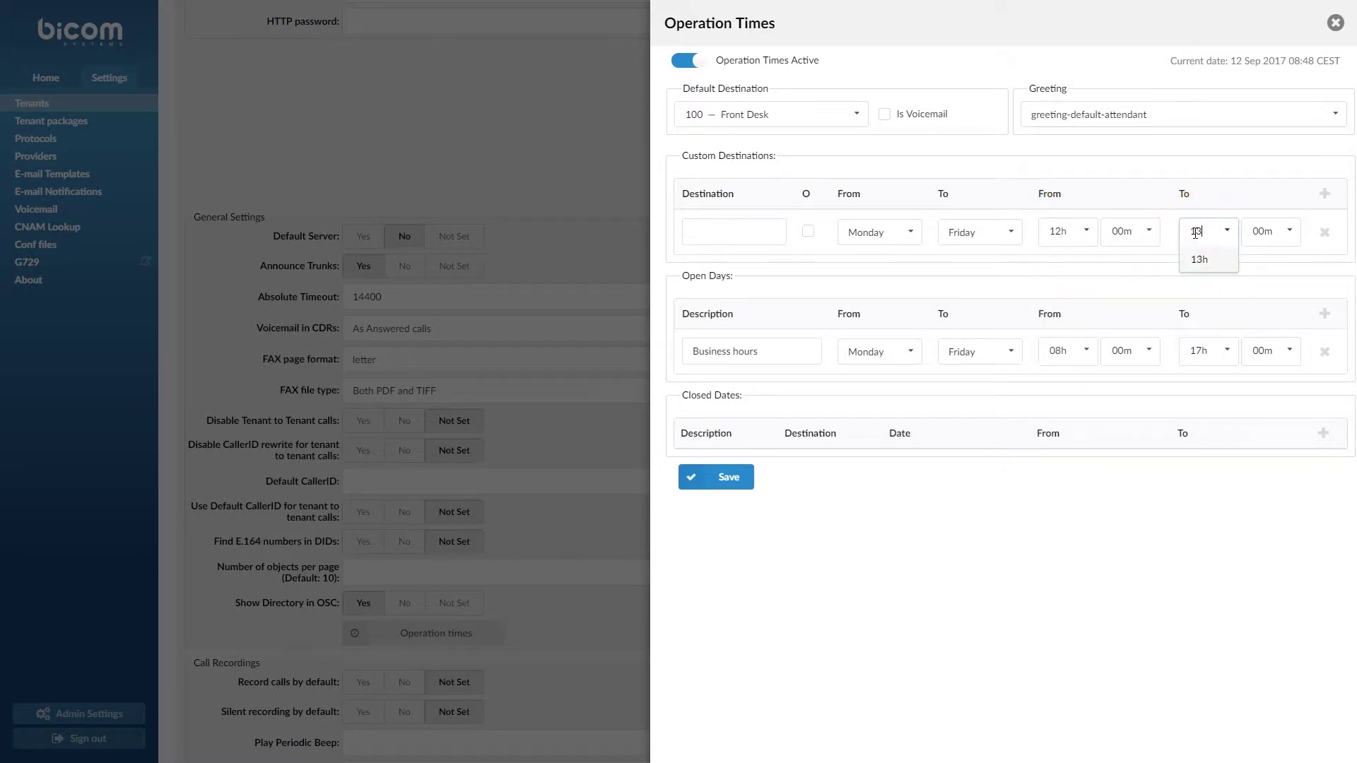
left_click(1199, 260)
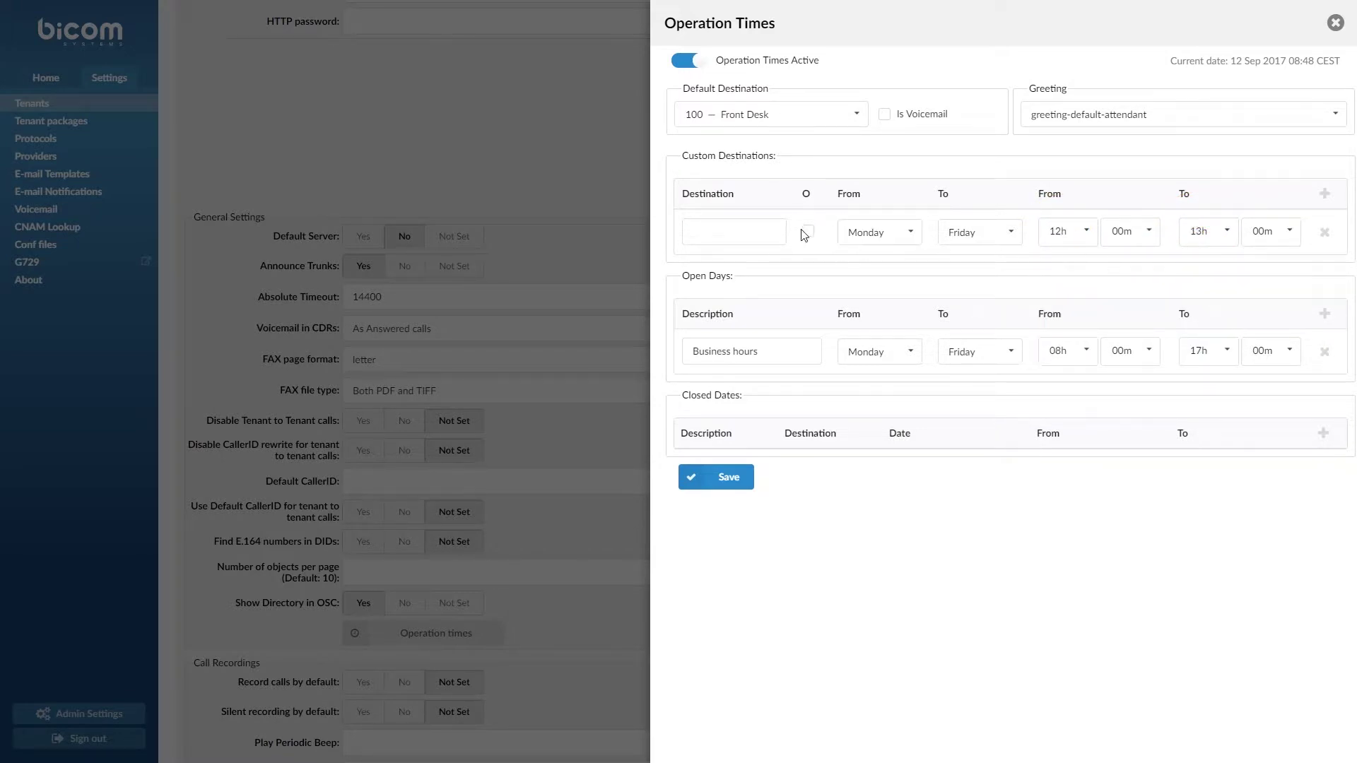
left_click(766, 229)
type("100")
left_click(715, 479)
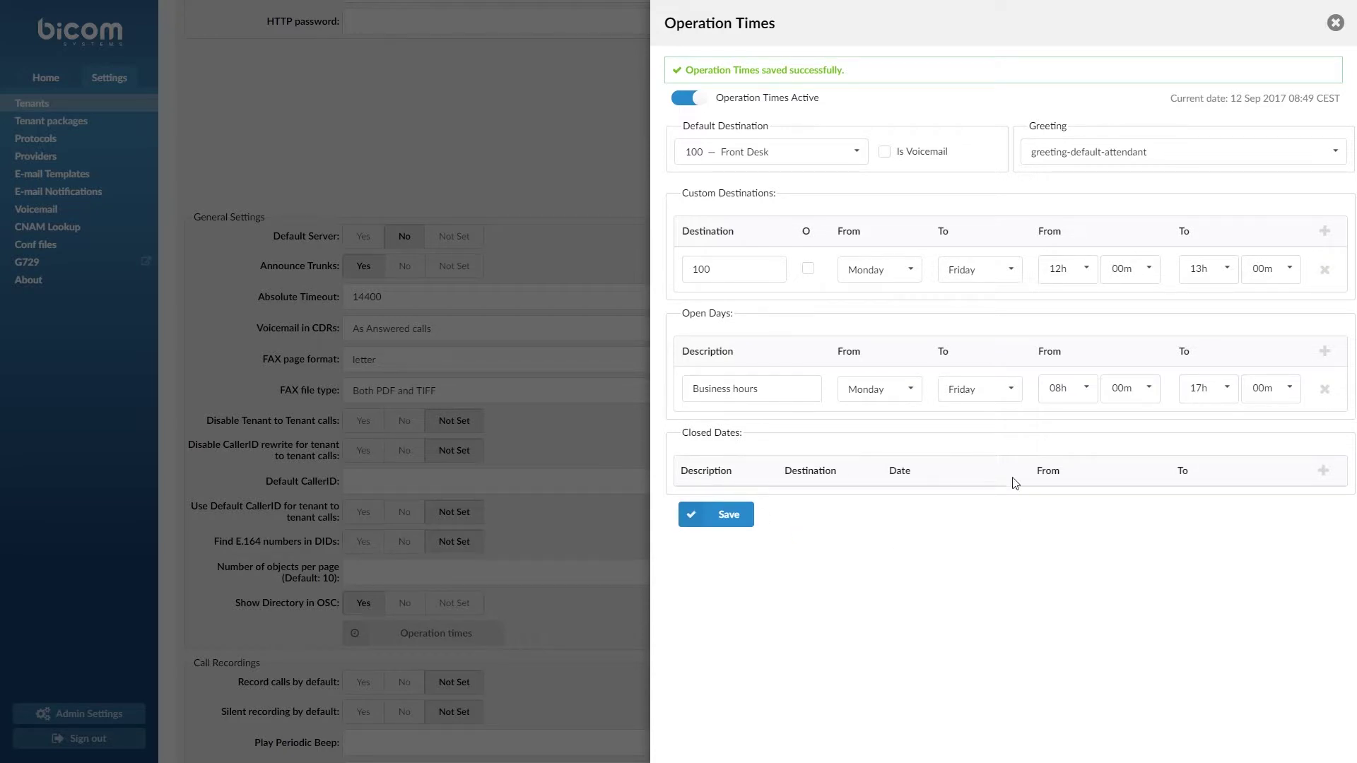
Add an 'Independence Day' closed date on 4 July 2017
left_click(1325, 475)
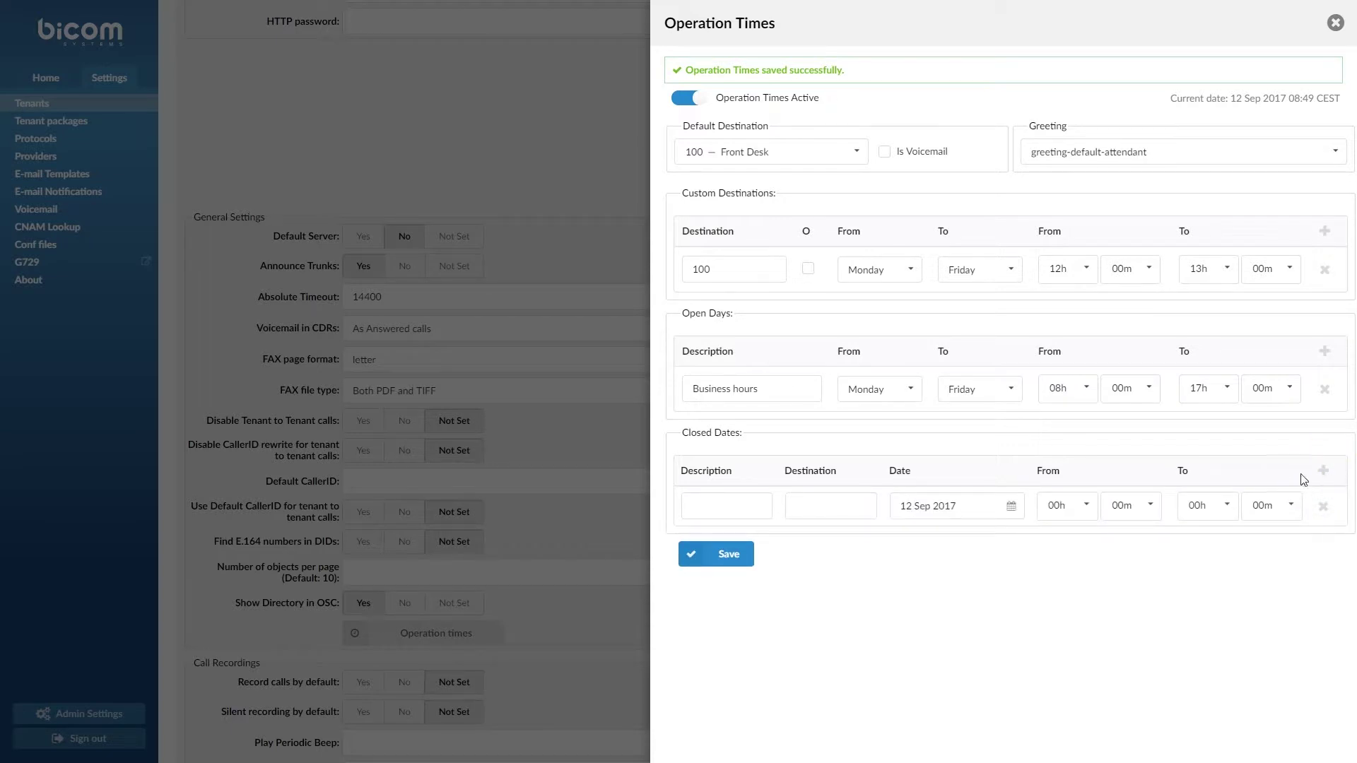
left_click(757, 504)
type("Independe")
type("nce Day")
left_click(812, 502)
left_click(942, 507)
left_click(911, 343)
left_click(911, 344)
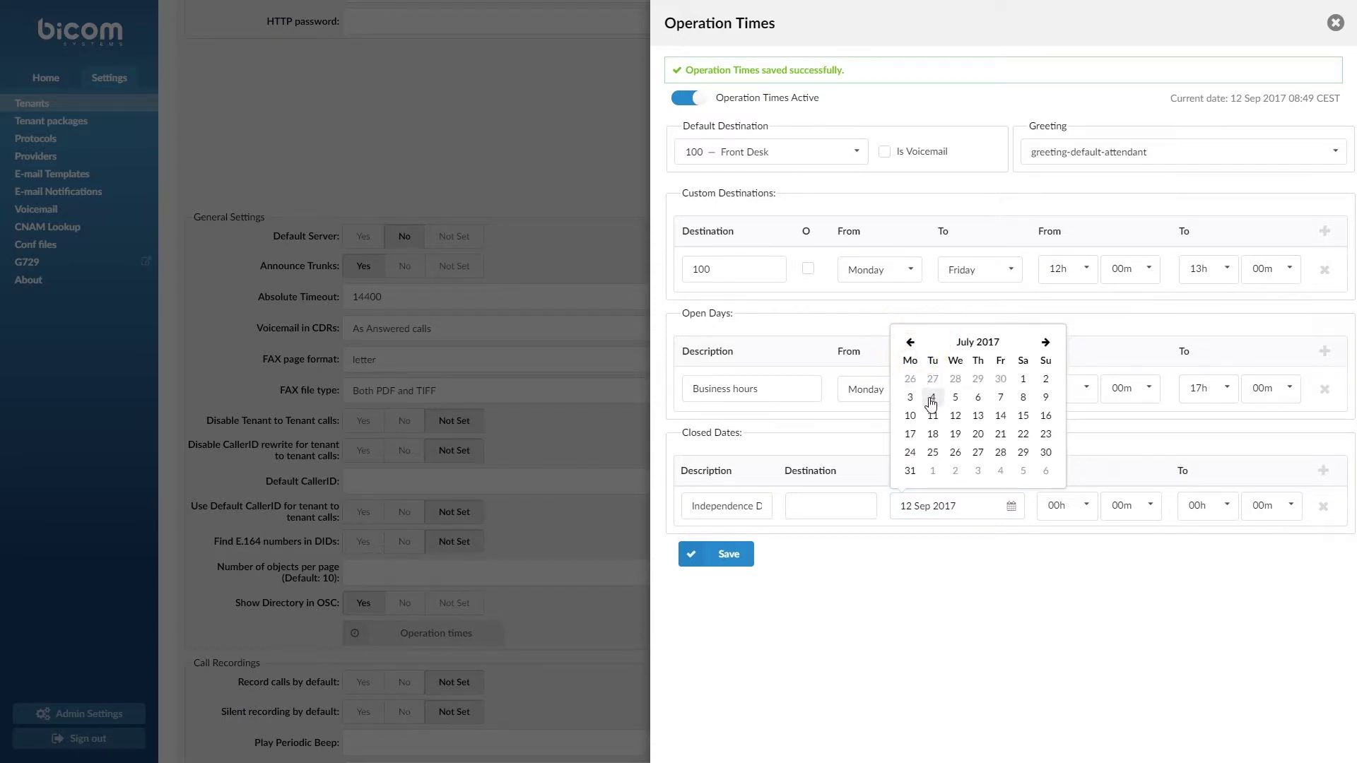
left_click(932, 400)
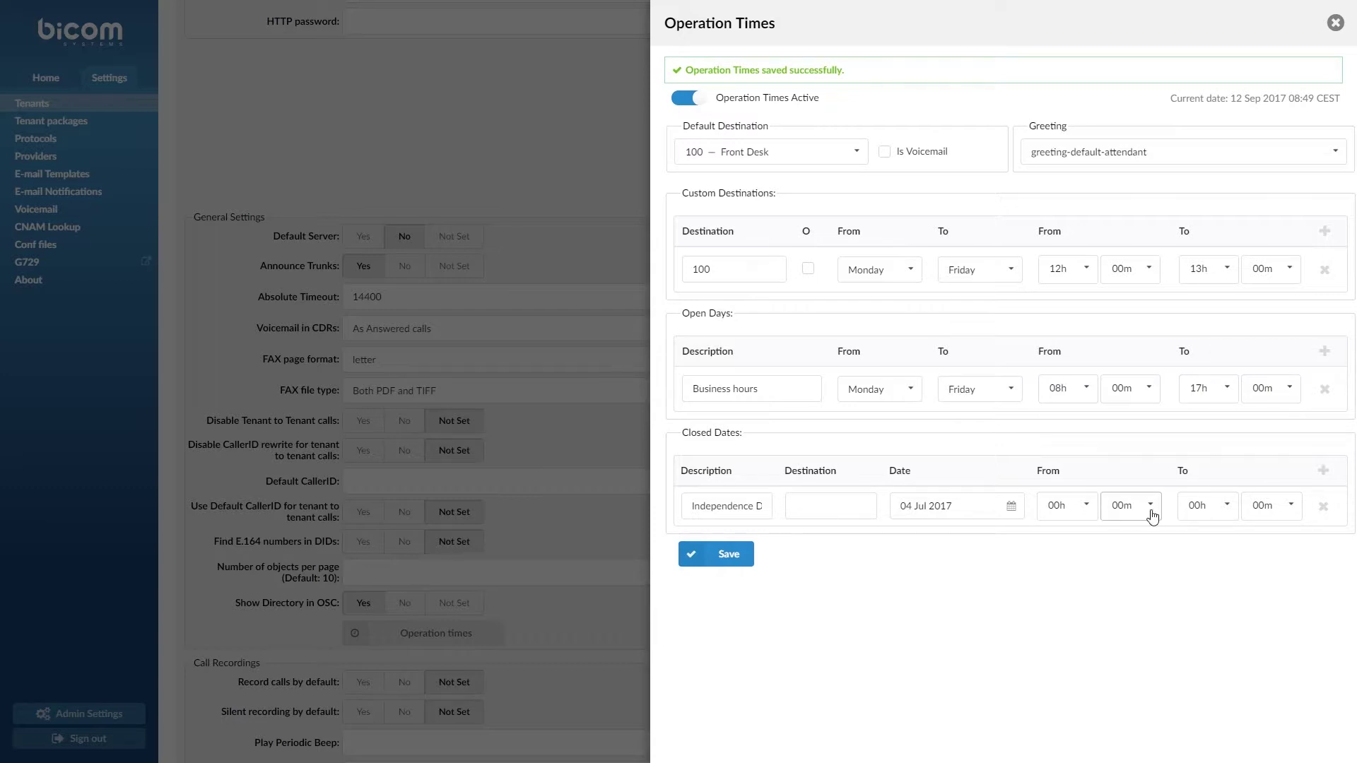
Set the Independence Day closed date's end time to 23h 59m
left_click(1196, 504)
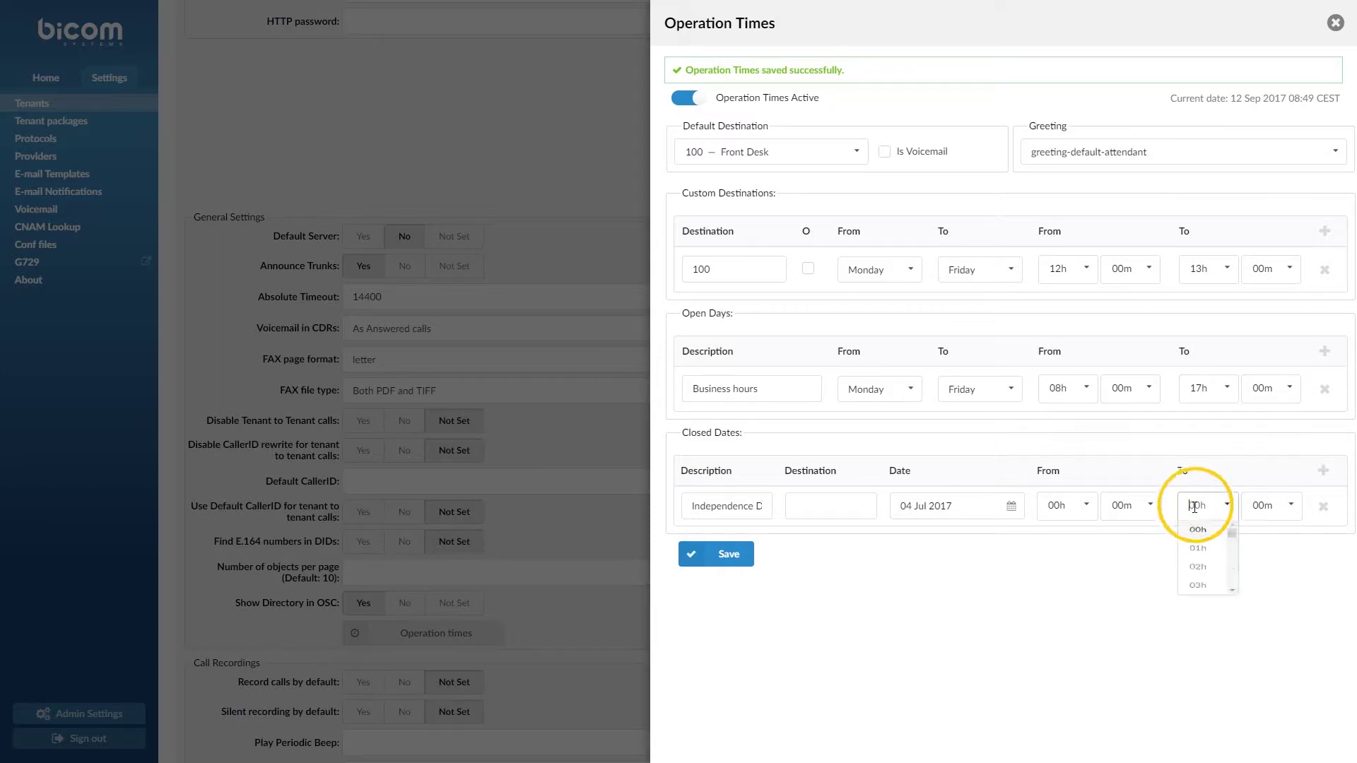
type("23")
key("Return")
left_click(1259, 506)
type("59")
left_click(1266, 534)
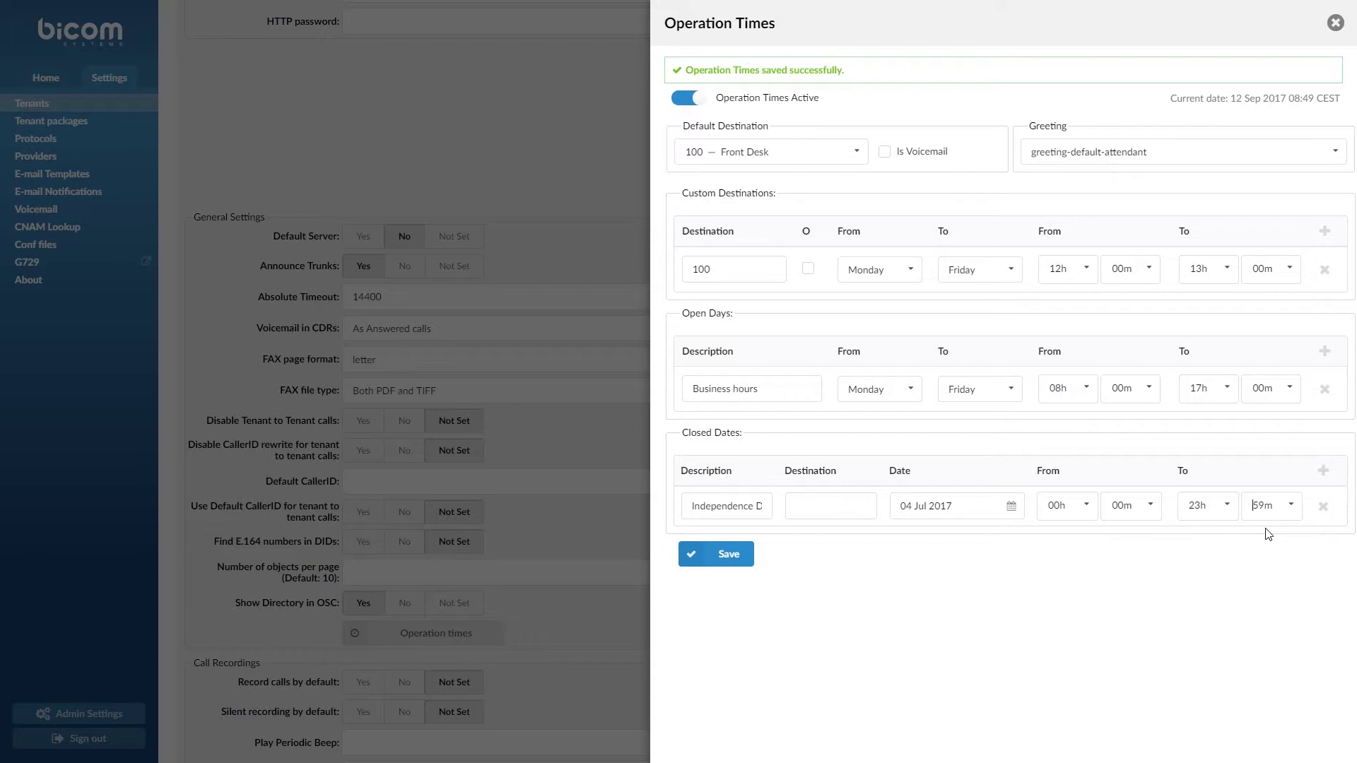
Remove the extra blank closed-date row, save the operation times, and close the panel
left_click(1326, 476)
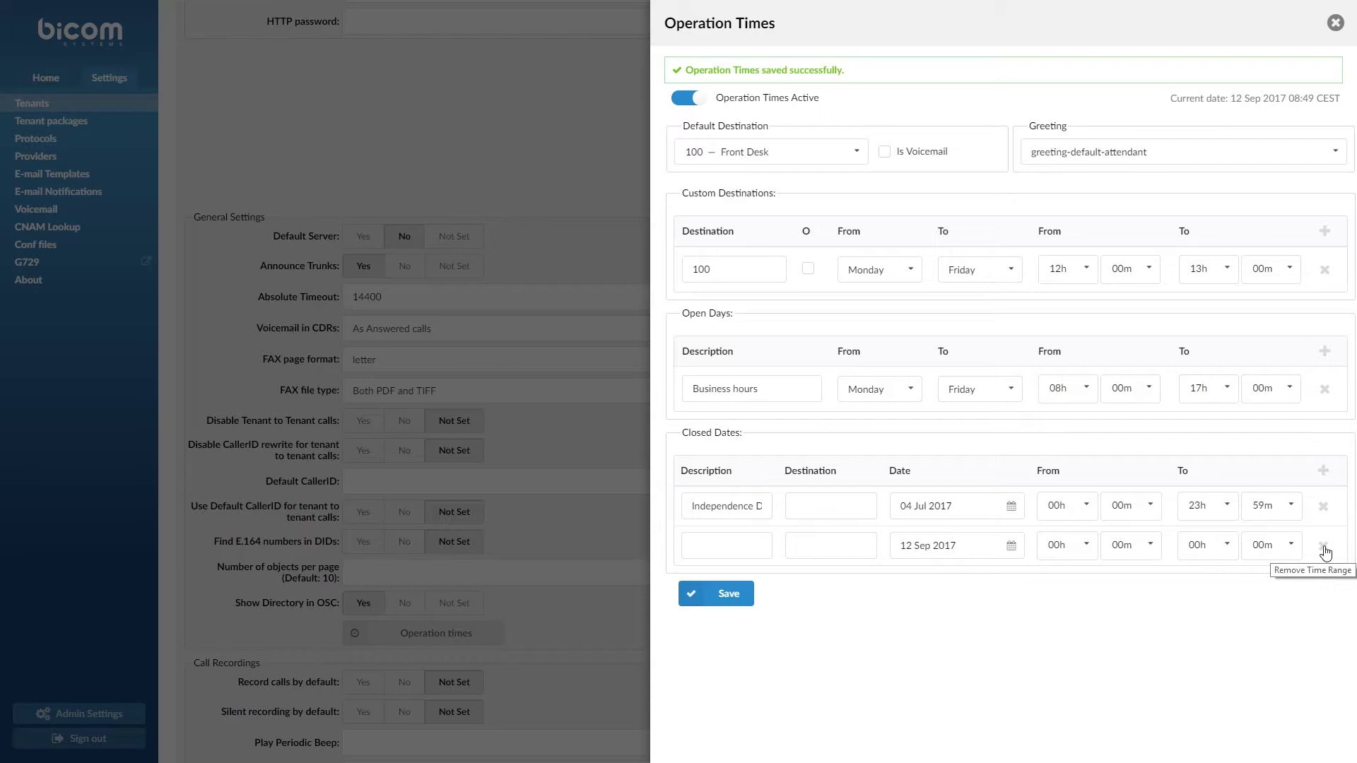
left_click(1326, 549)
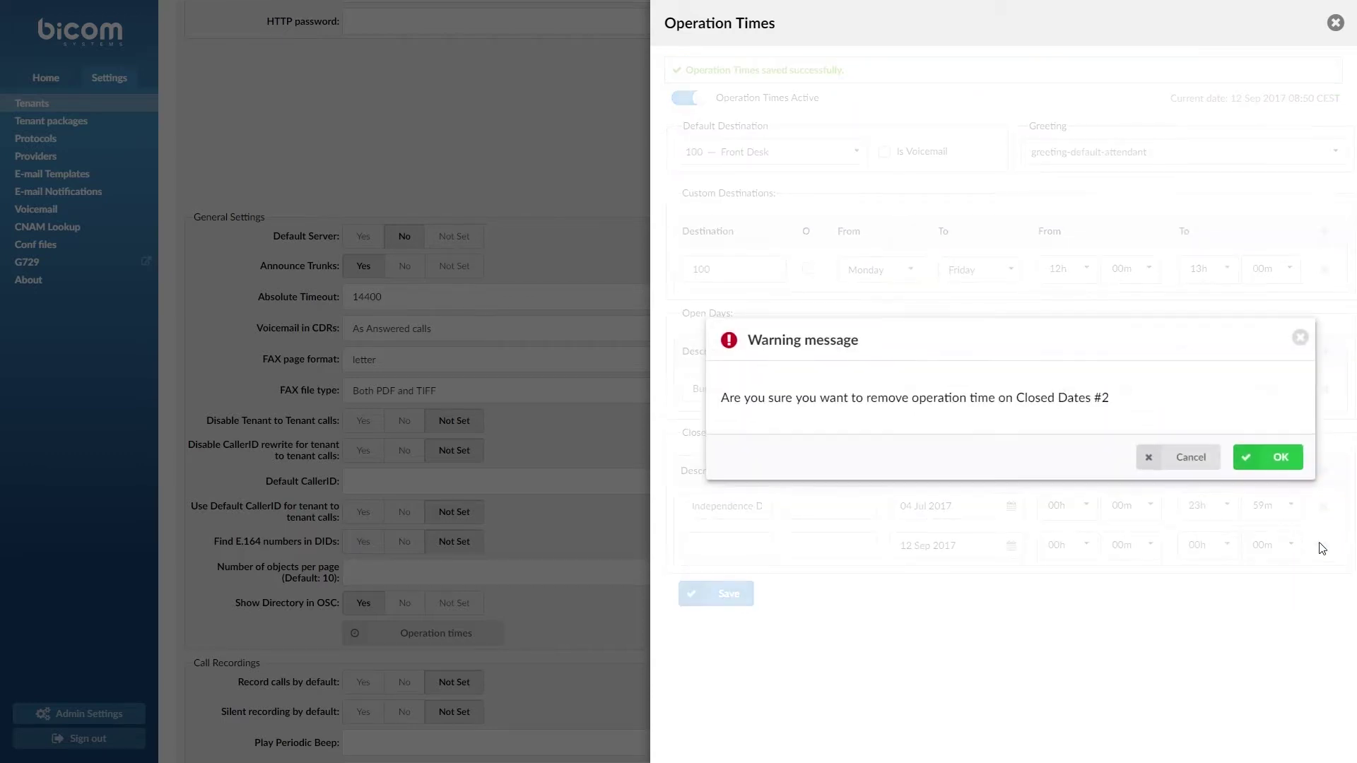
left_click(1280, 466)
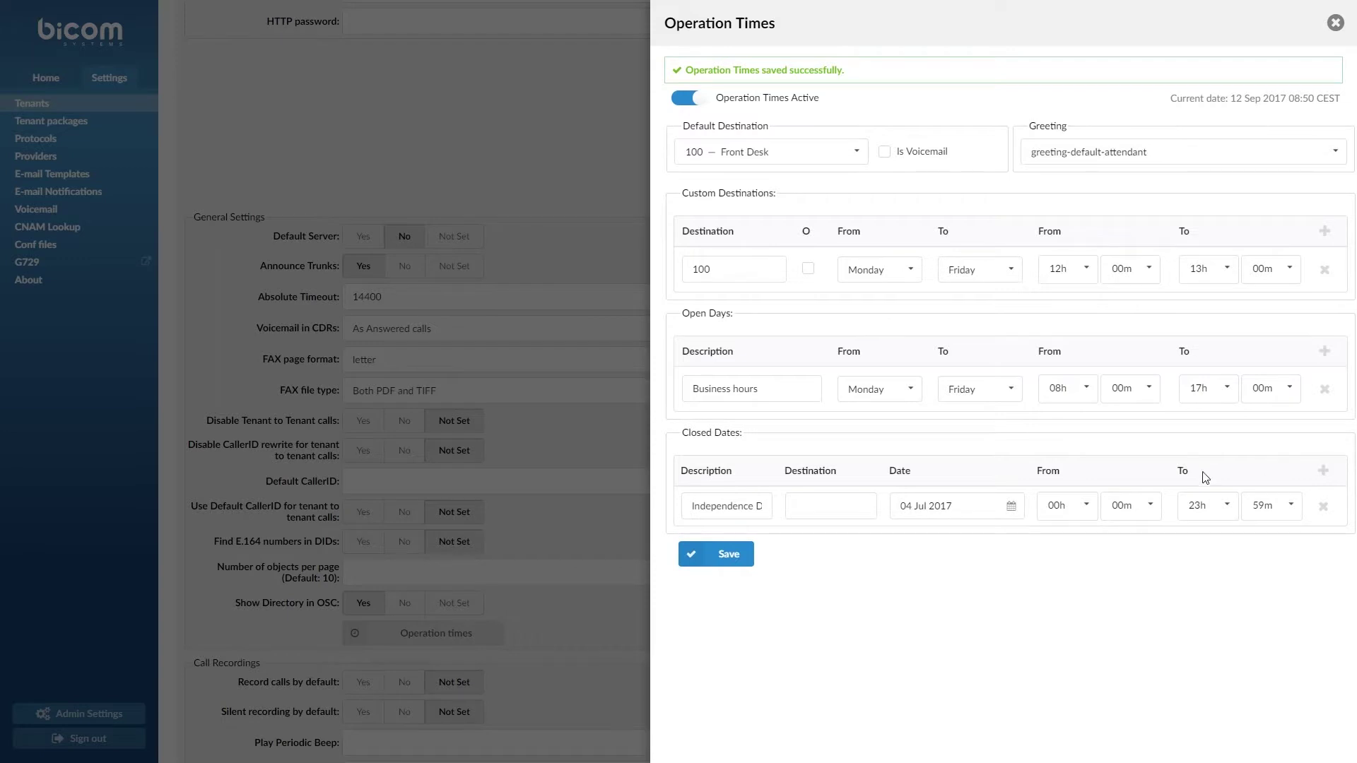
left_click(717, 556)
left_click(1336, 26)
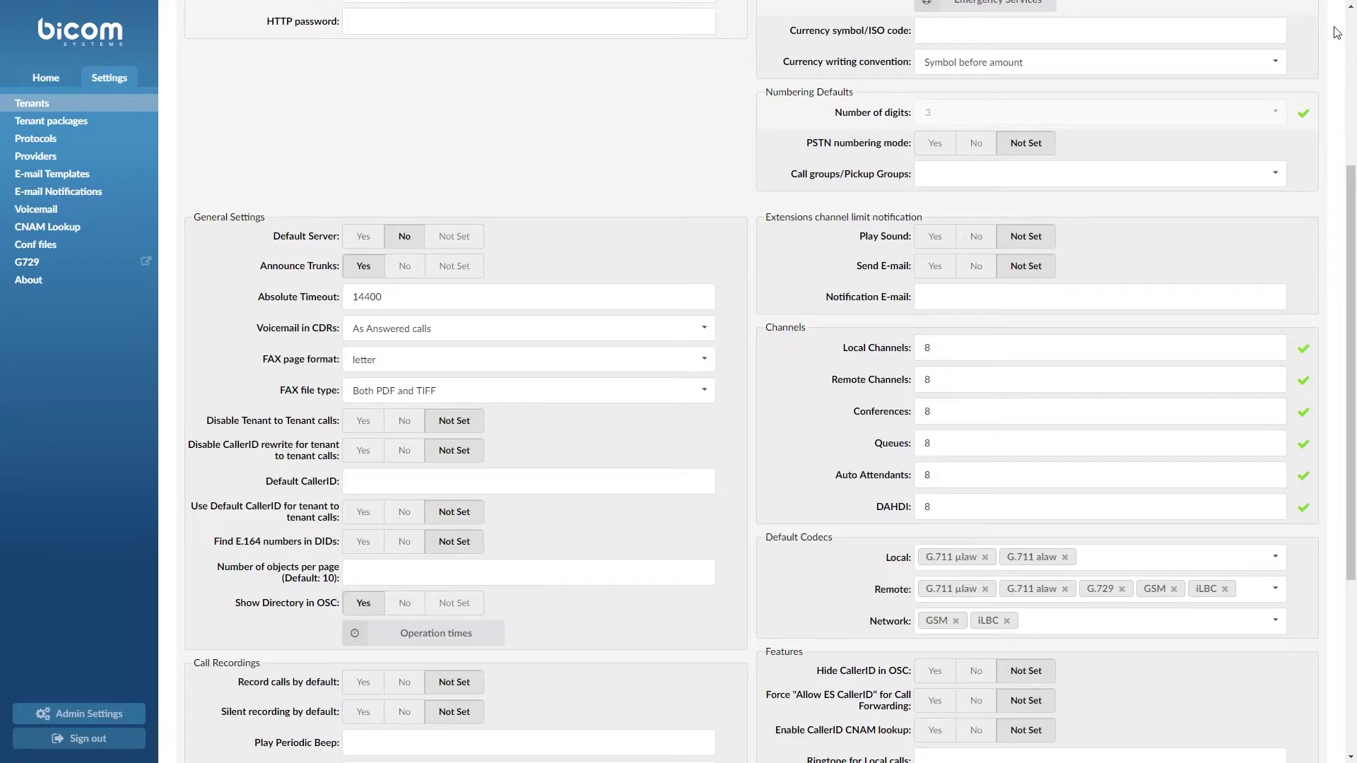
Switch to tenant 201 — Tenant 01 and open the Sales queue (122) for editing
scroll(792, 240, "up", 4)
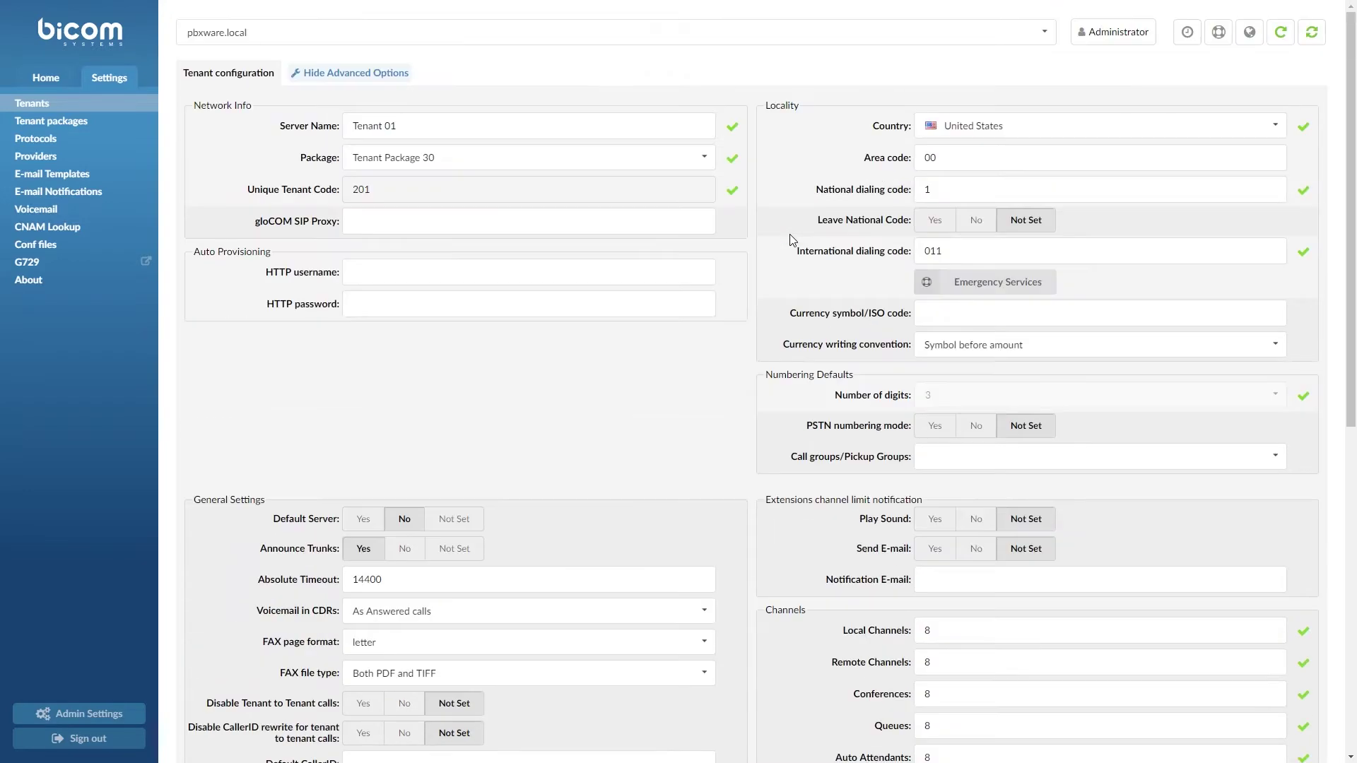
left_click(539, 33)
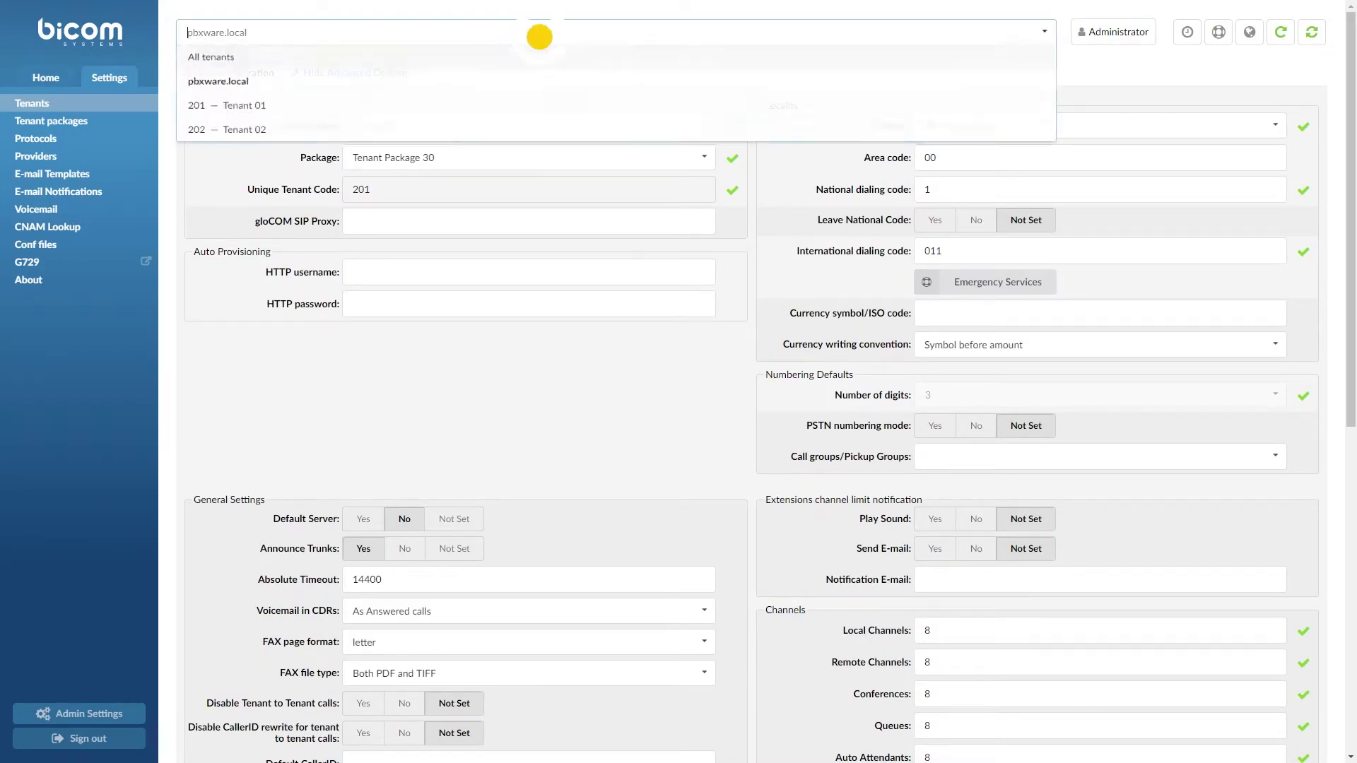
left_click(515, 109)
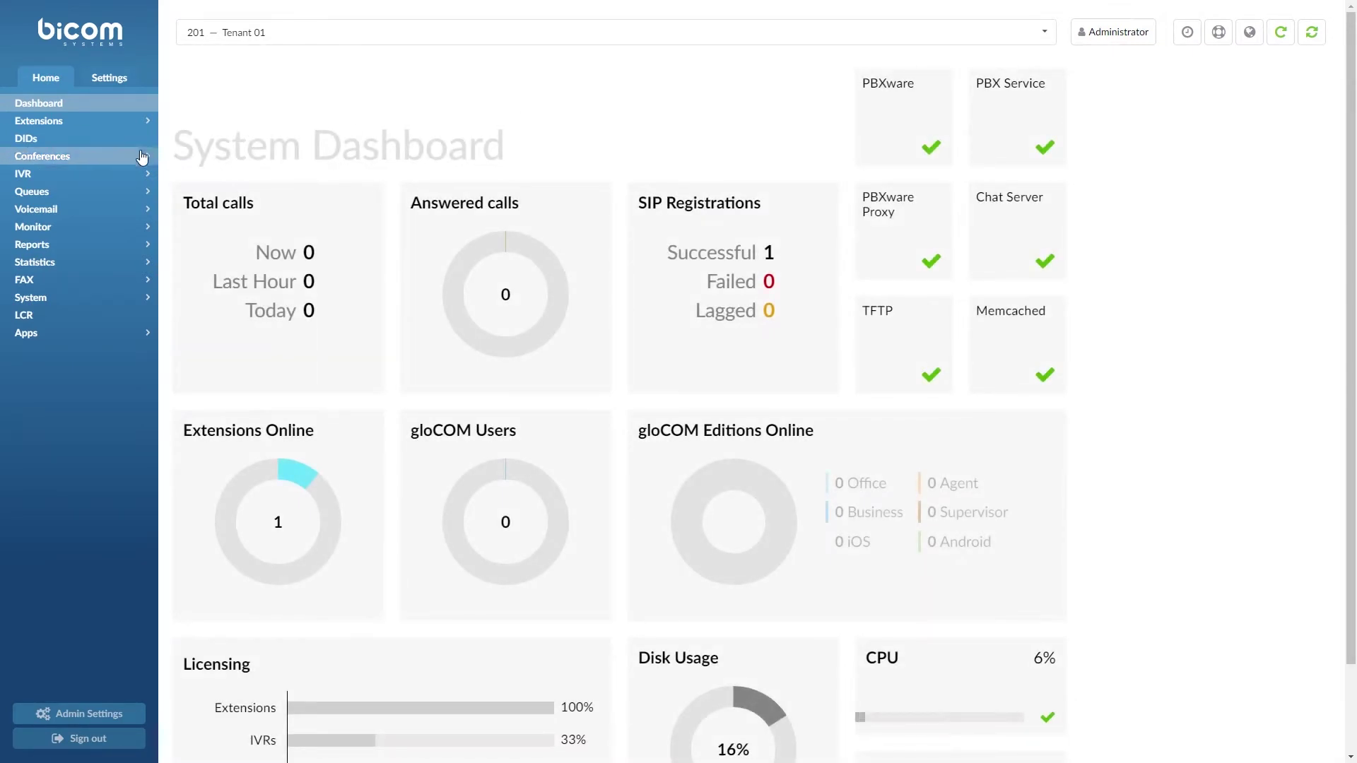
left_click(113, 195)
left_click(113, 193)
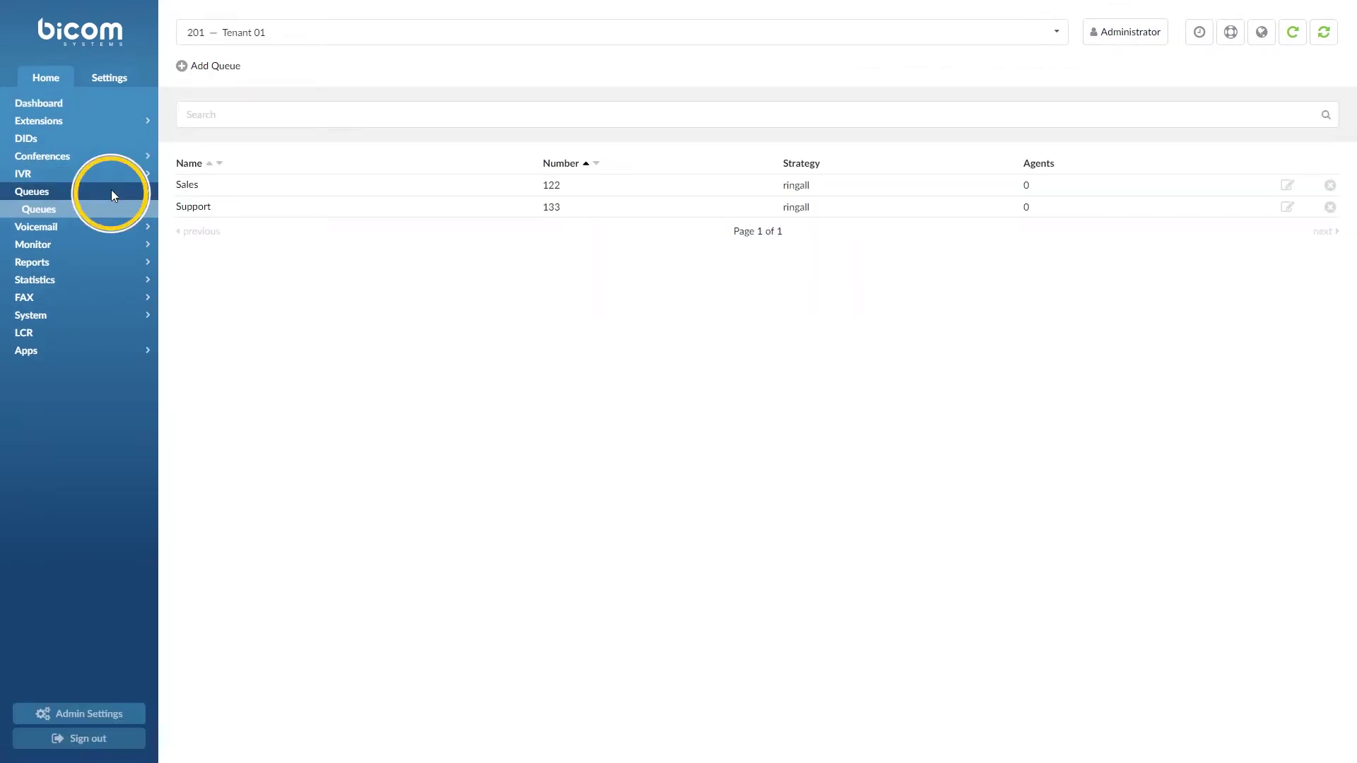
left_click(184, 187)
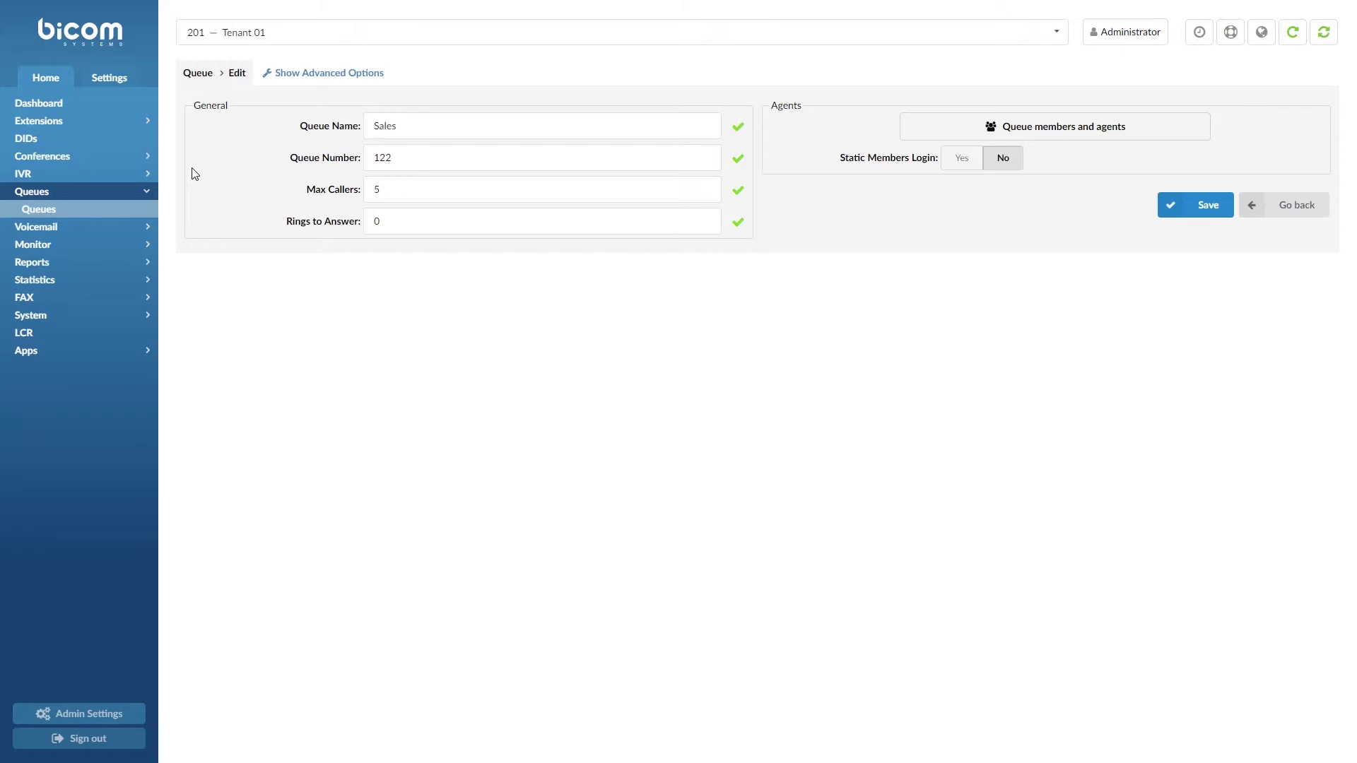
Set the Sales queue's operation times On with default destination 100 — Front Desk
left_click(309, 79)
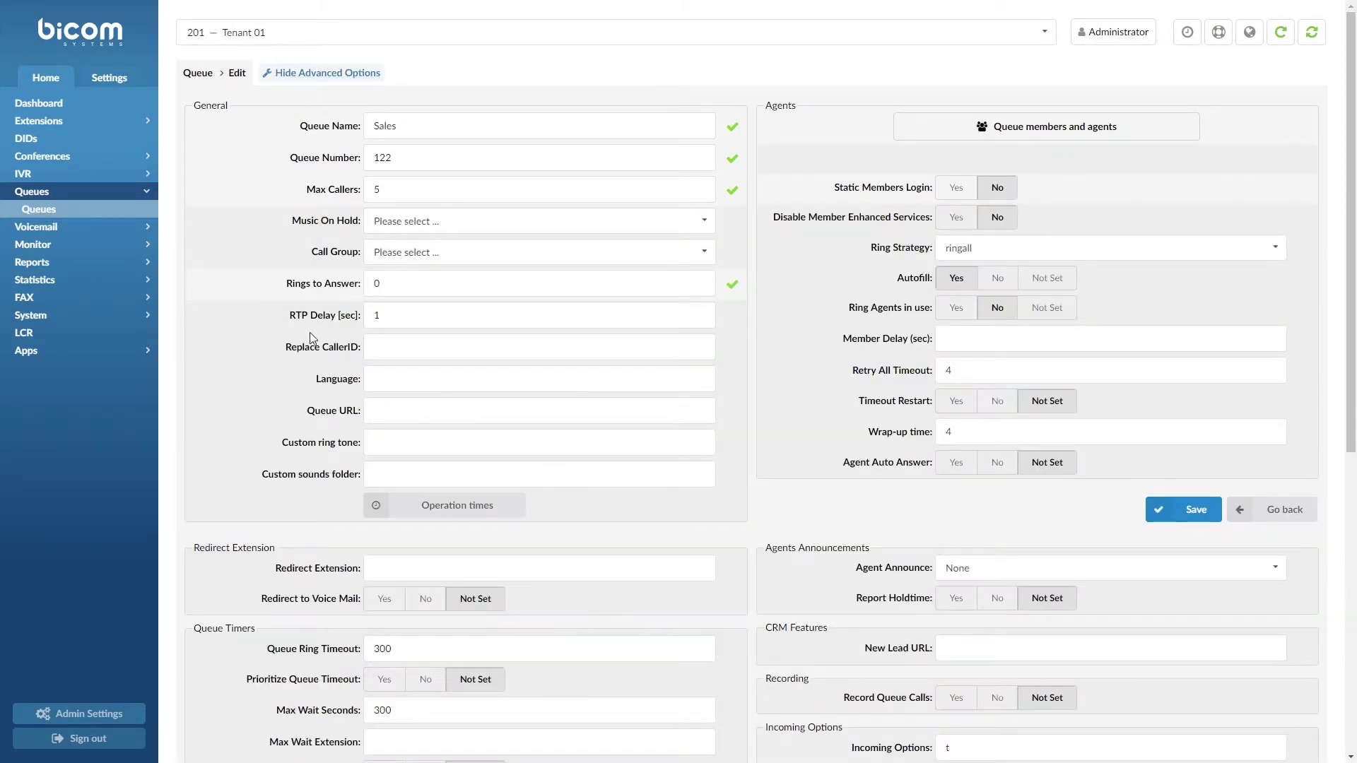
left_click(405, 508)
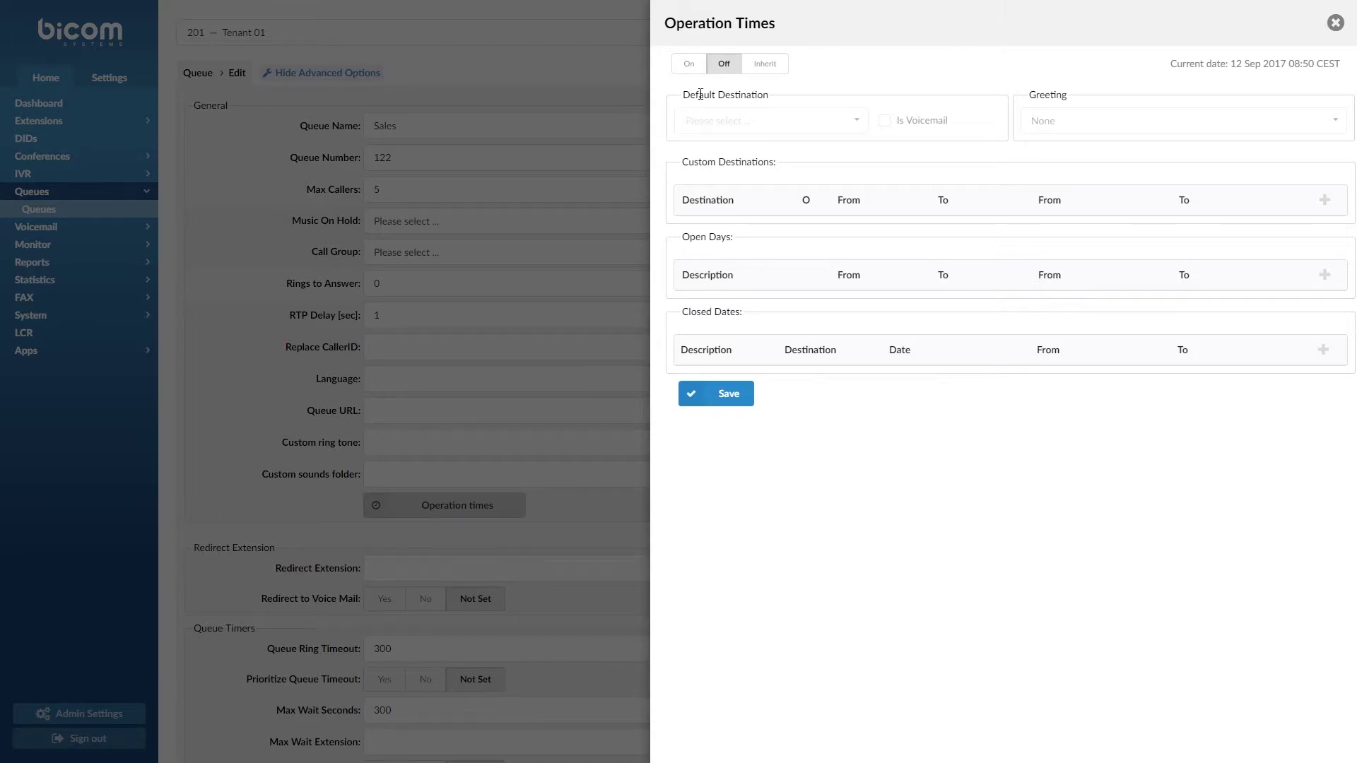
left_click(771, 67)
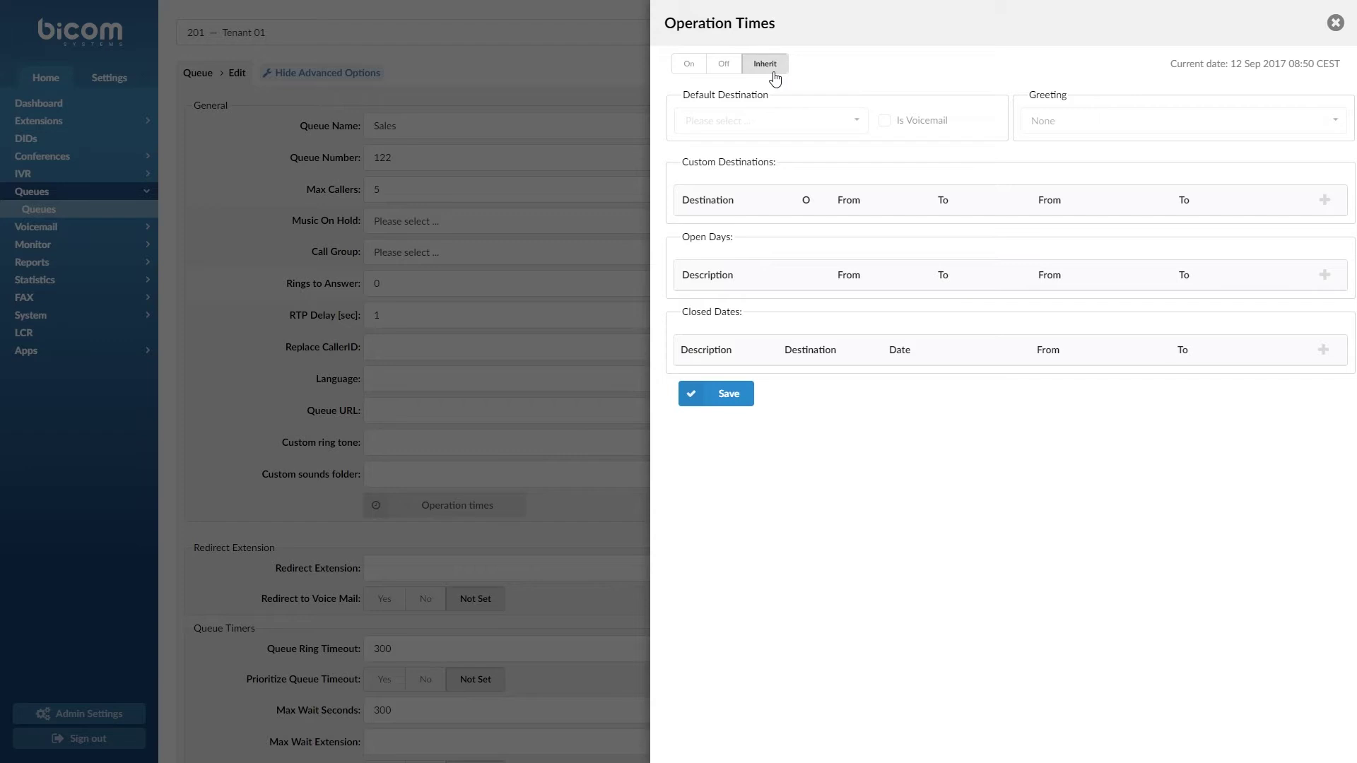
left_click(689, 66)
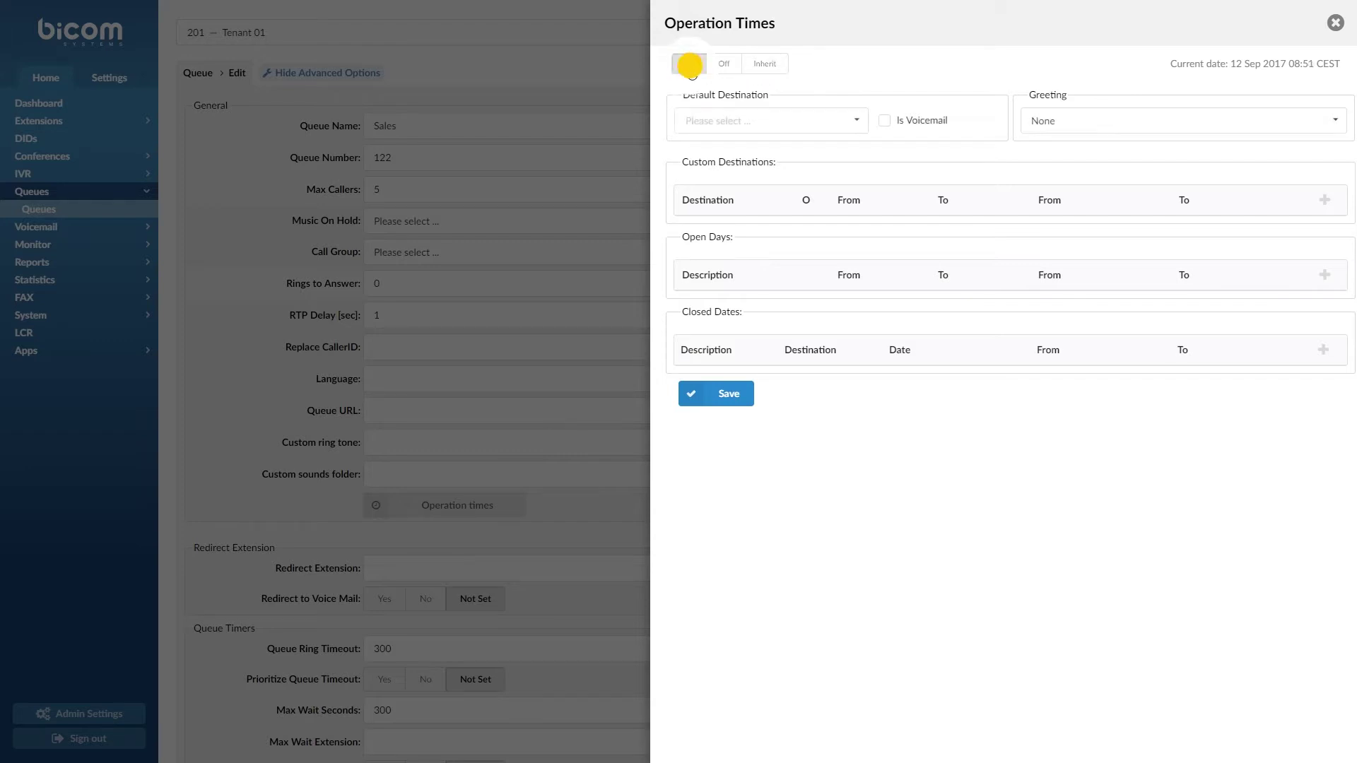
left_click(853, 124)
left_click(809, 146)
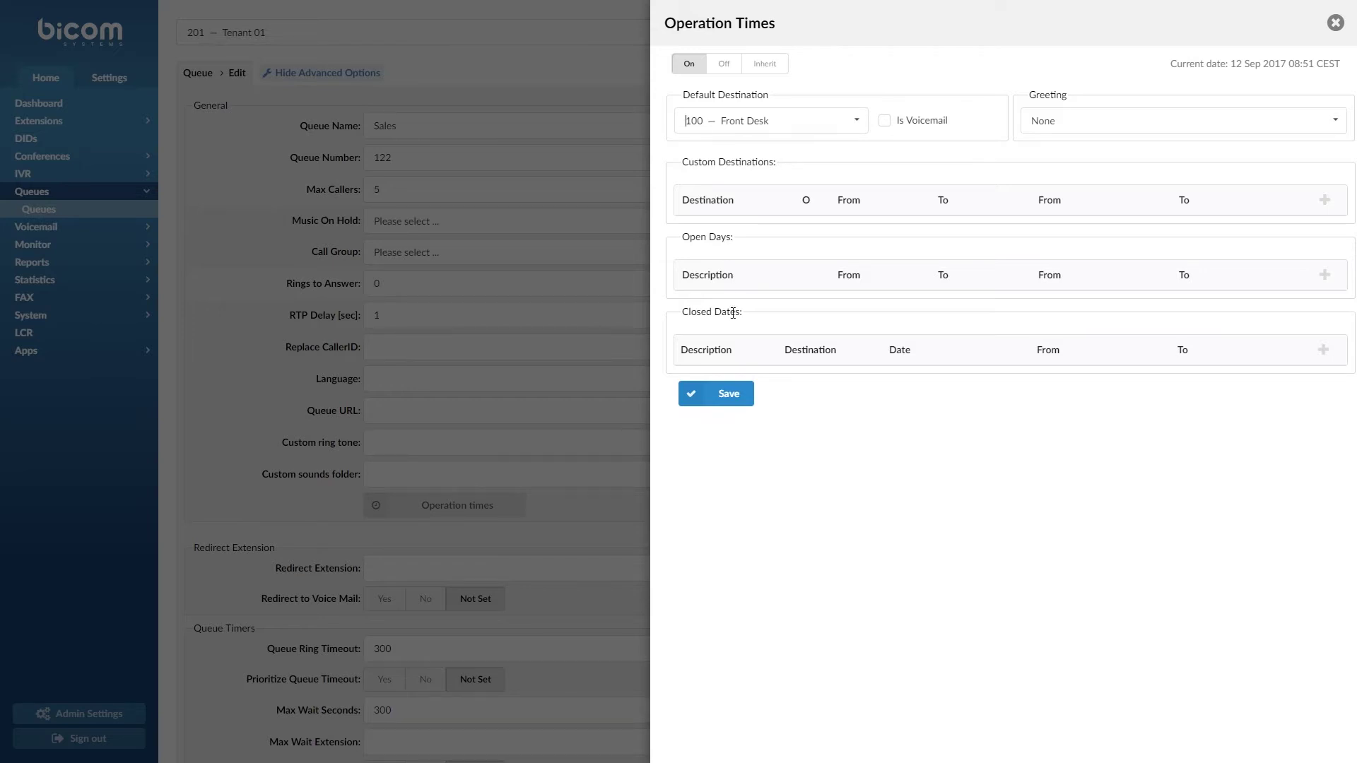
left_click(1338, 27)
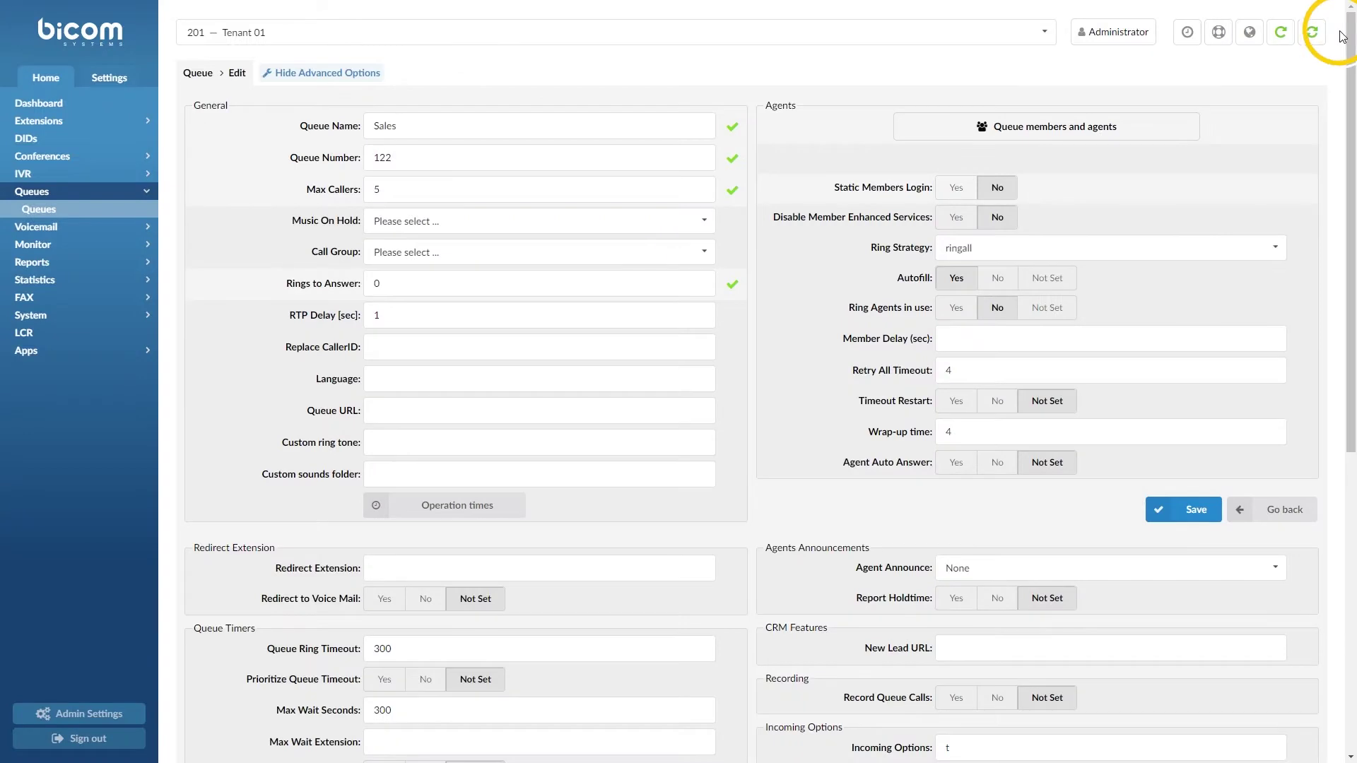
left_click(57, 138)
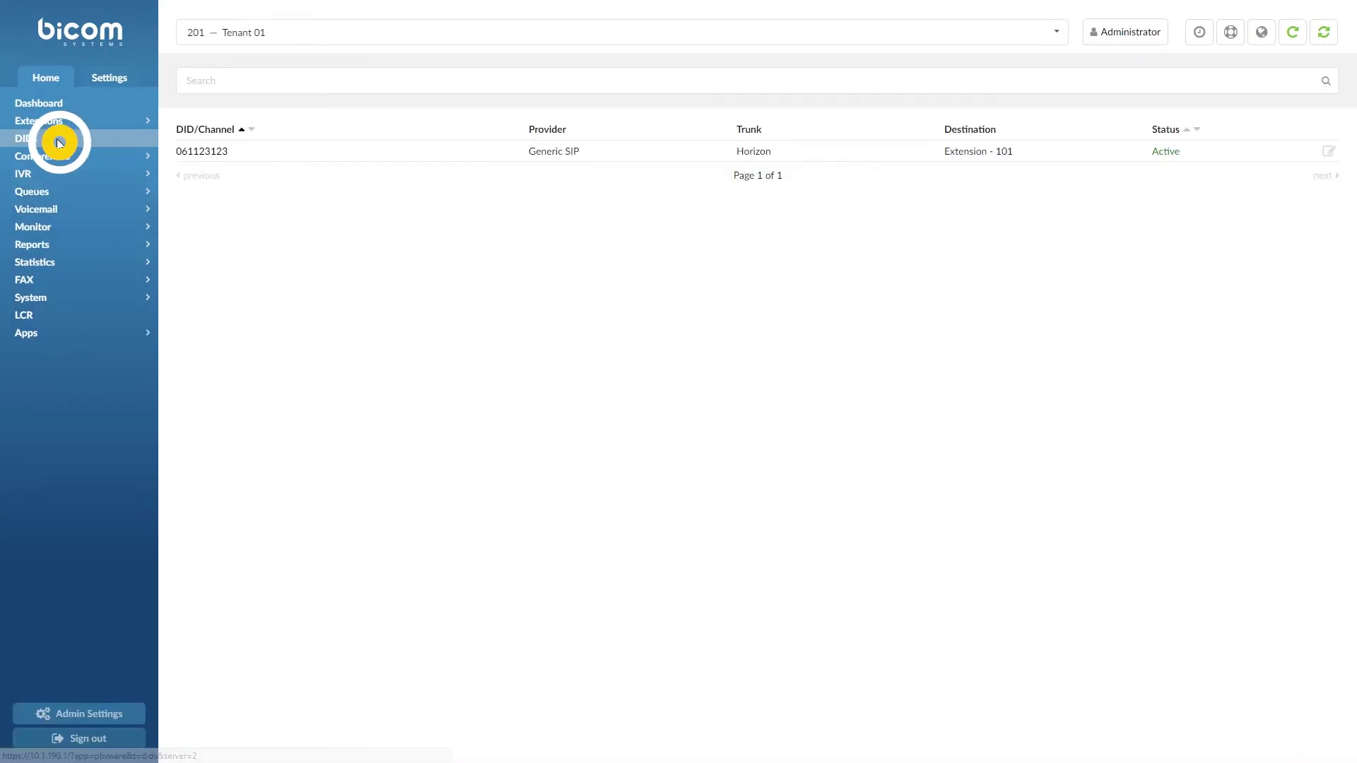
left_click(200, 152)
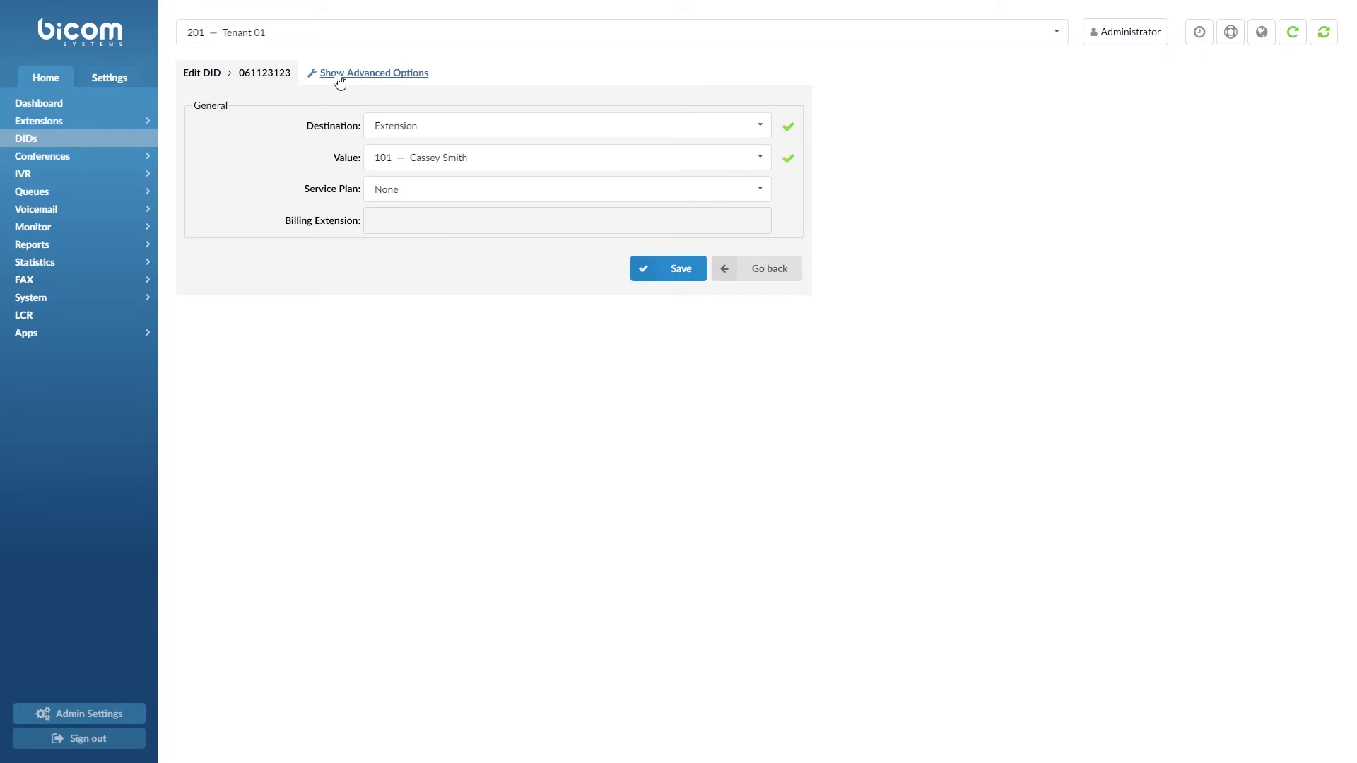
left_click(339, 76)
left_click(423, 125)
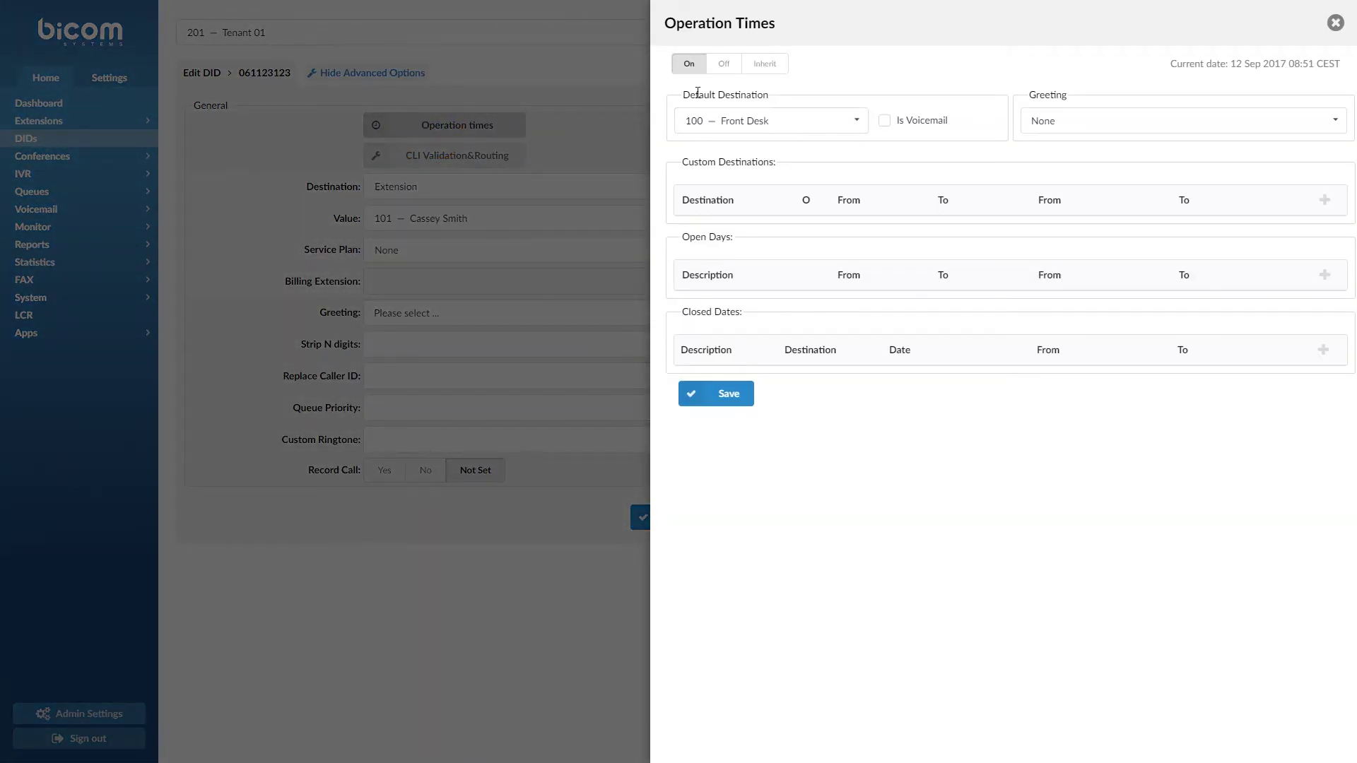
left_click(756, 71)
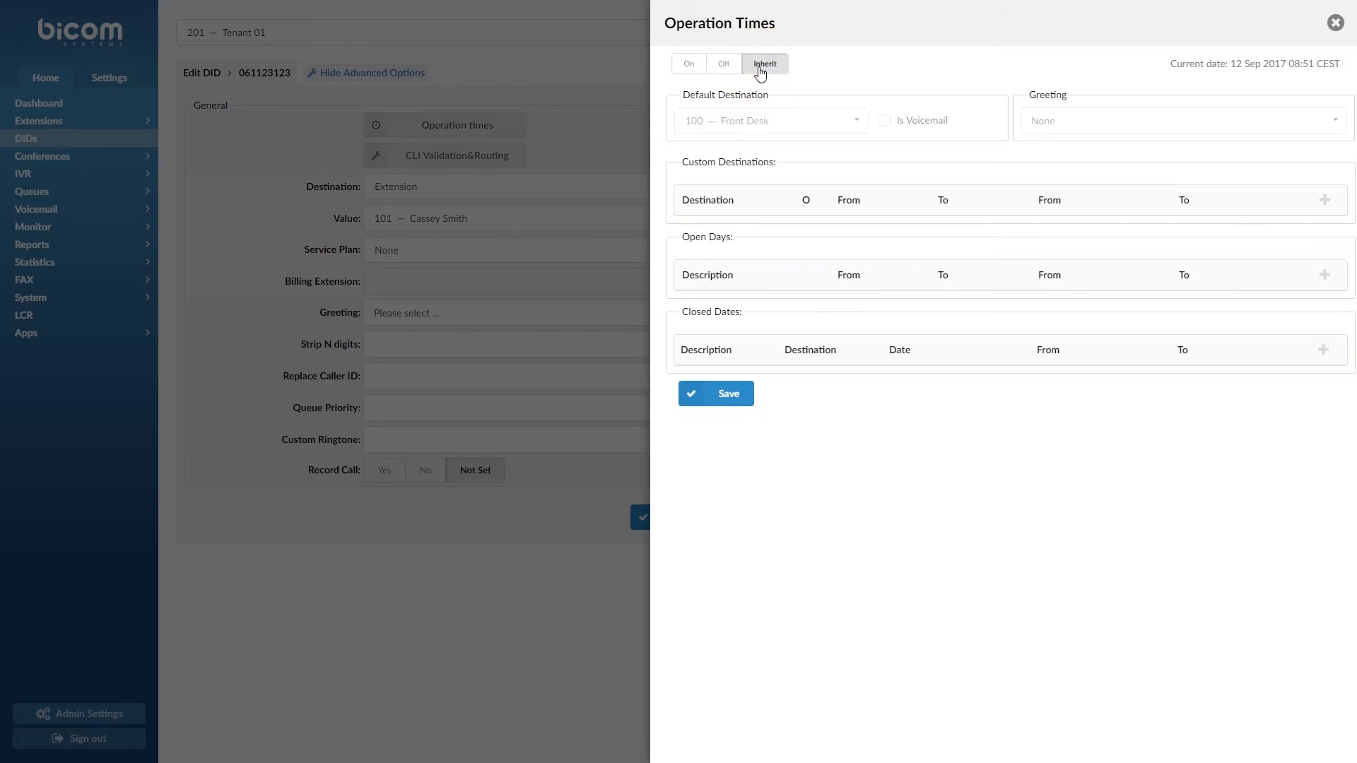
left_click(715, 394)
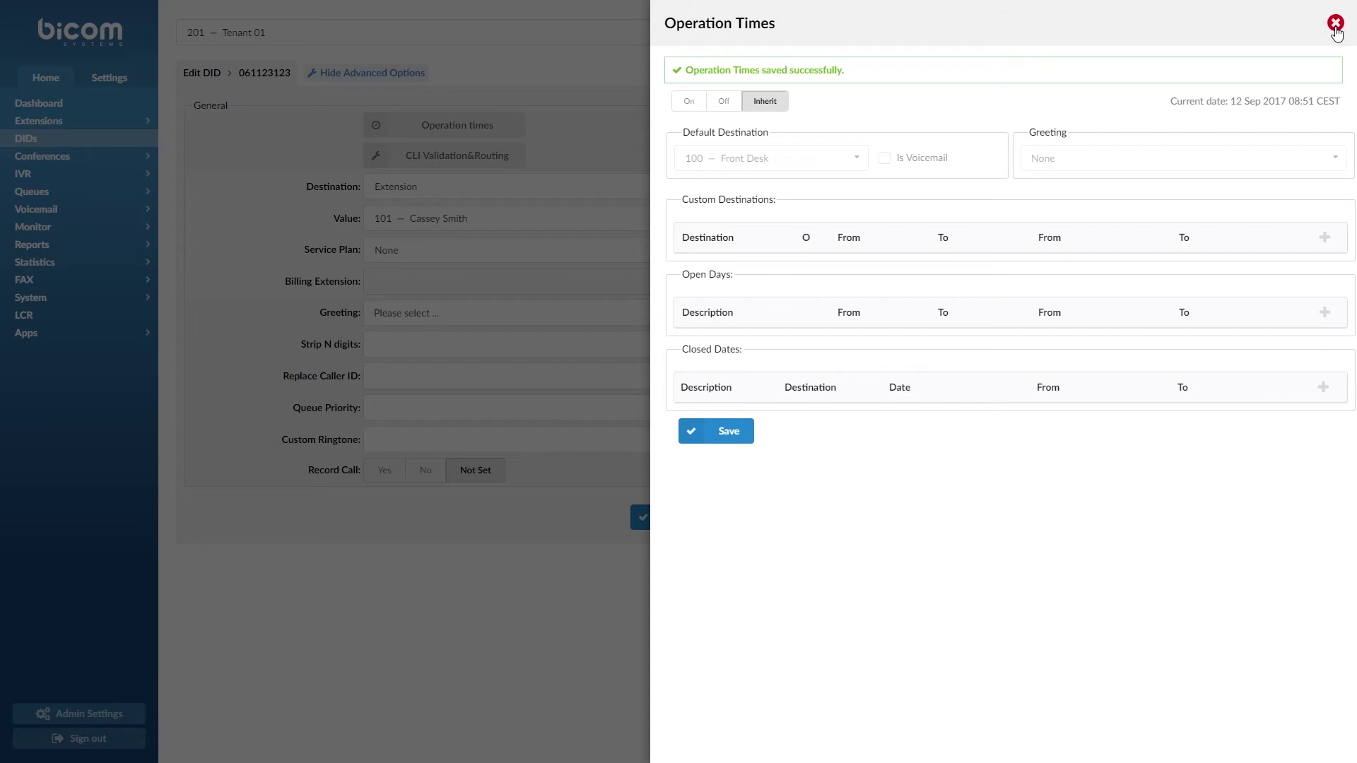
left_click(1335, 24)
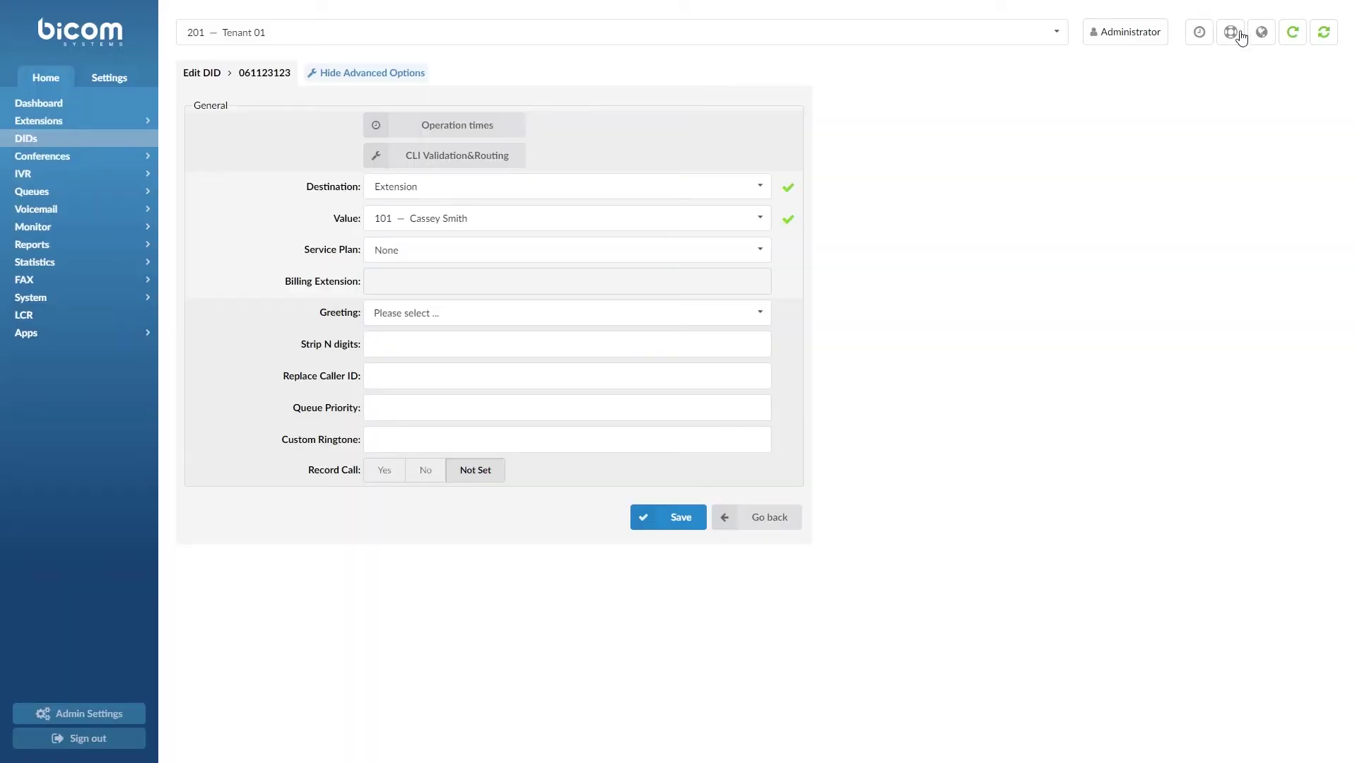
Set Test IVR (109) operation times to Inherit and save
left_click(122, 175)
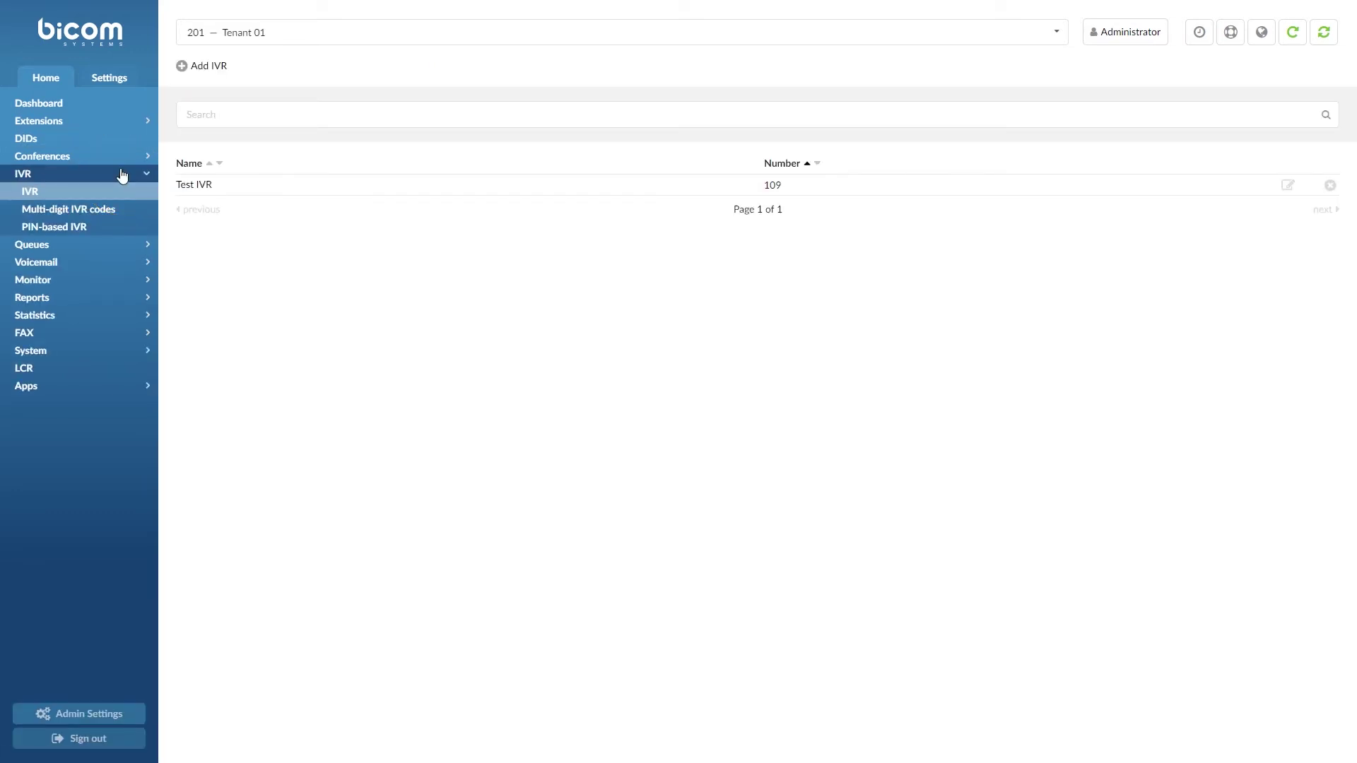
left_click(199, 188)
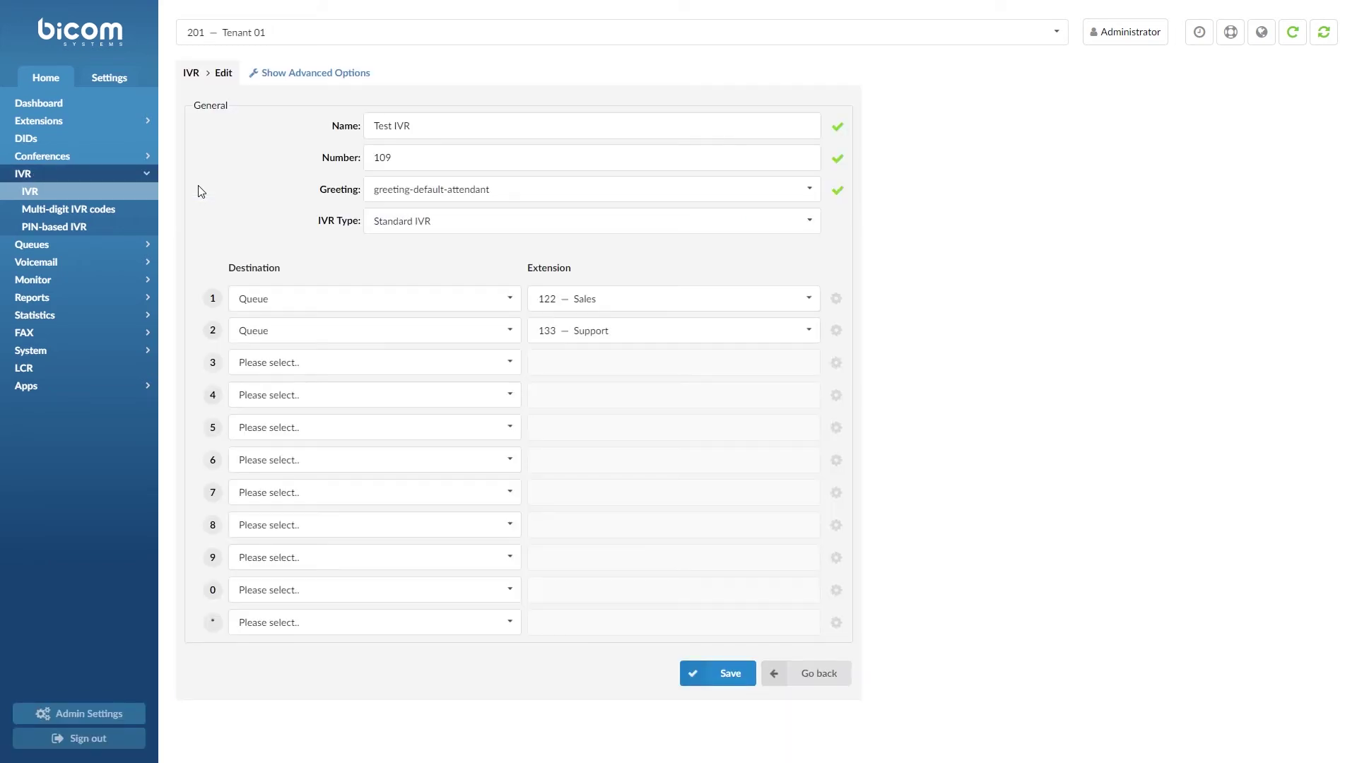
left_click(302, 76)
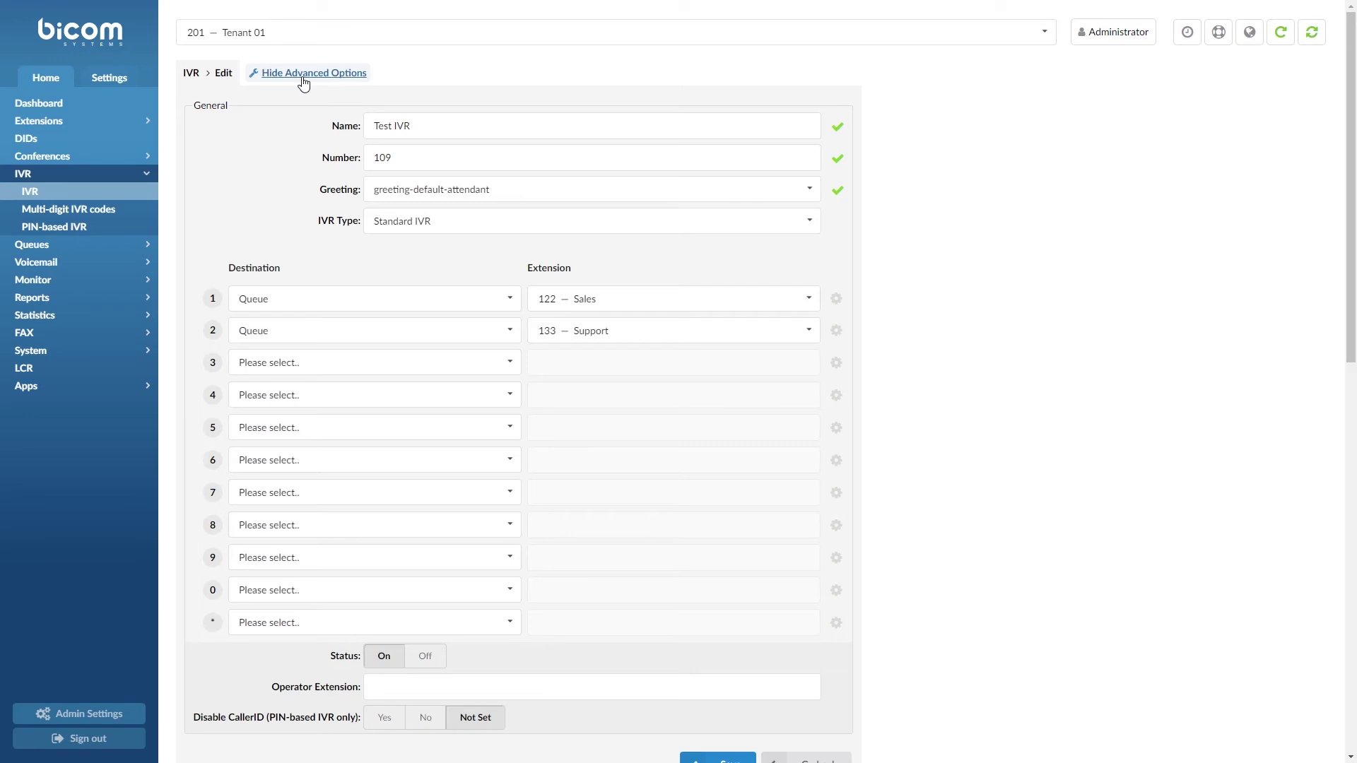
scroll(316, 233, "down", 5)
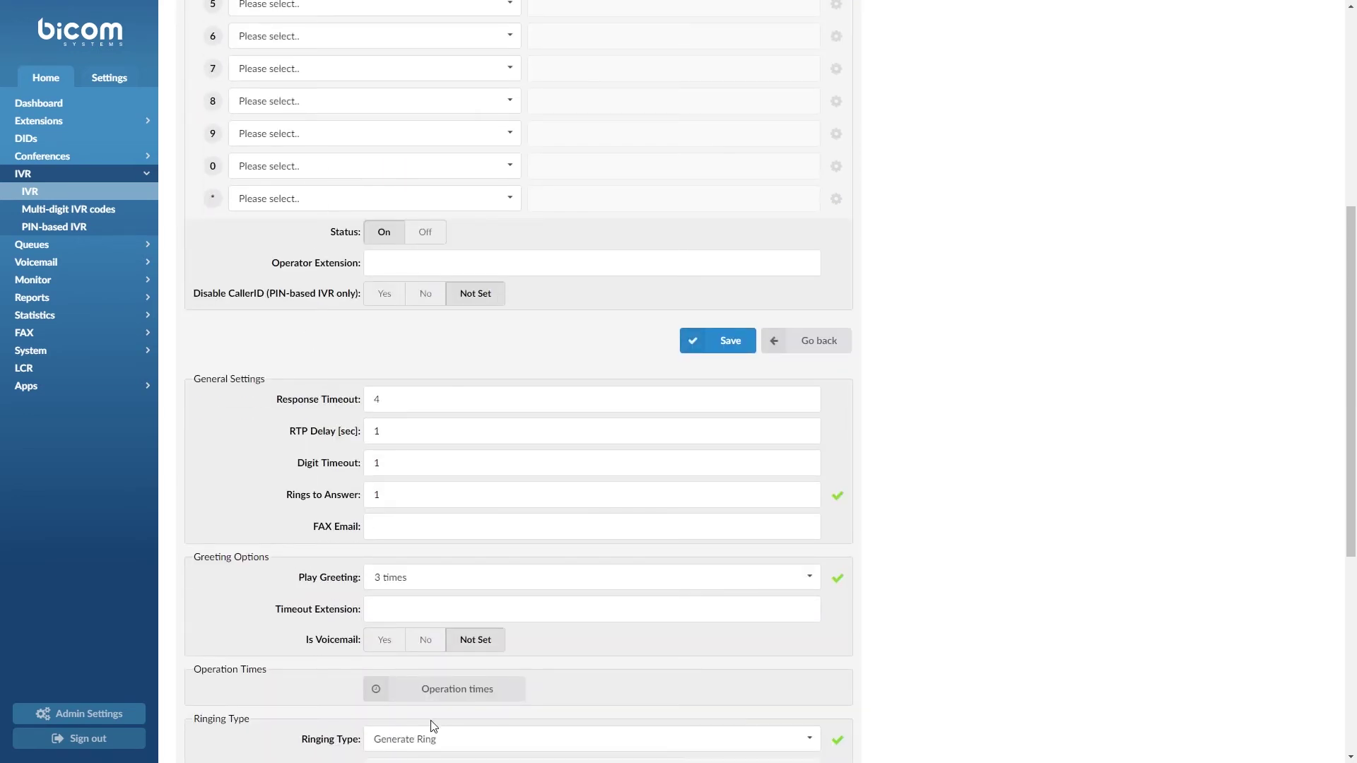
left_click(439, 694)
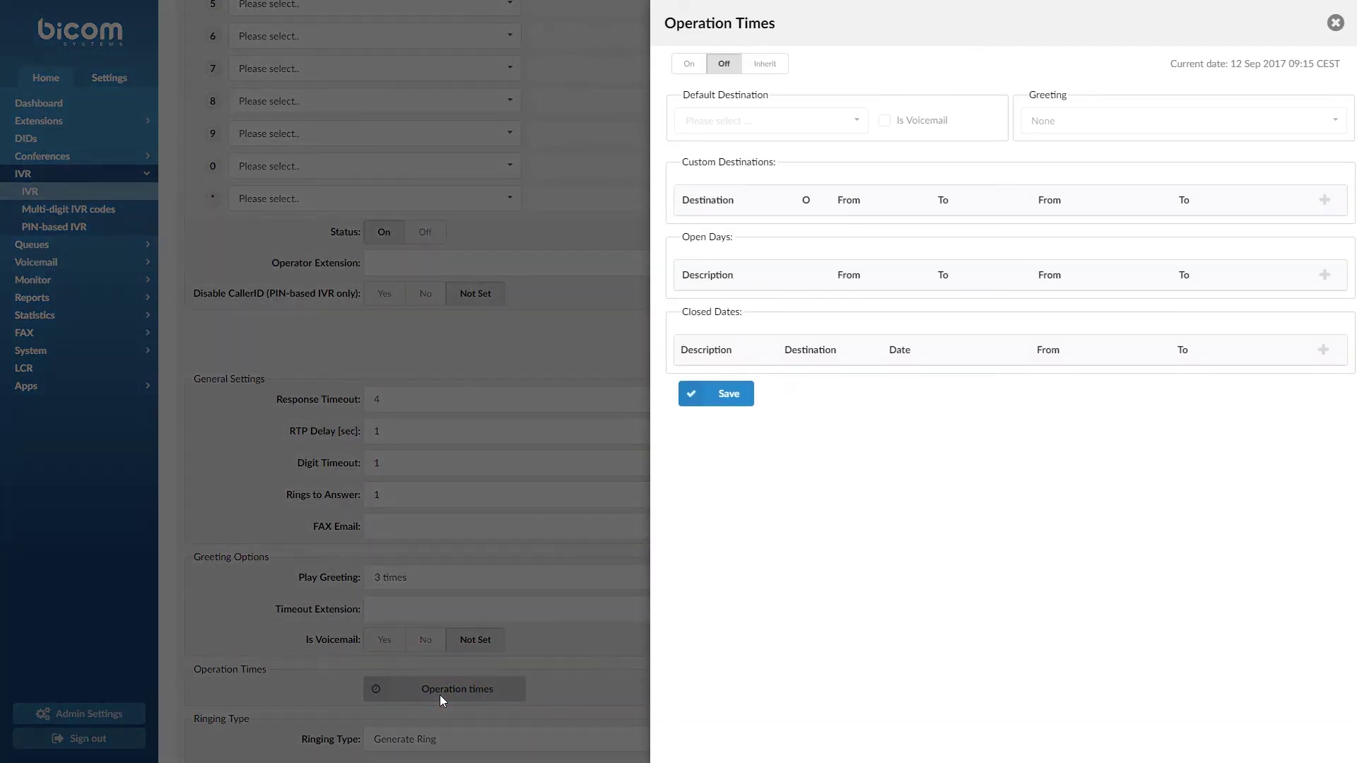
left_click(693, 67)
left_click(763, 64)
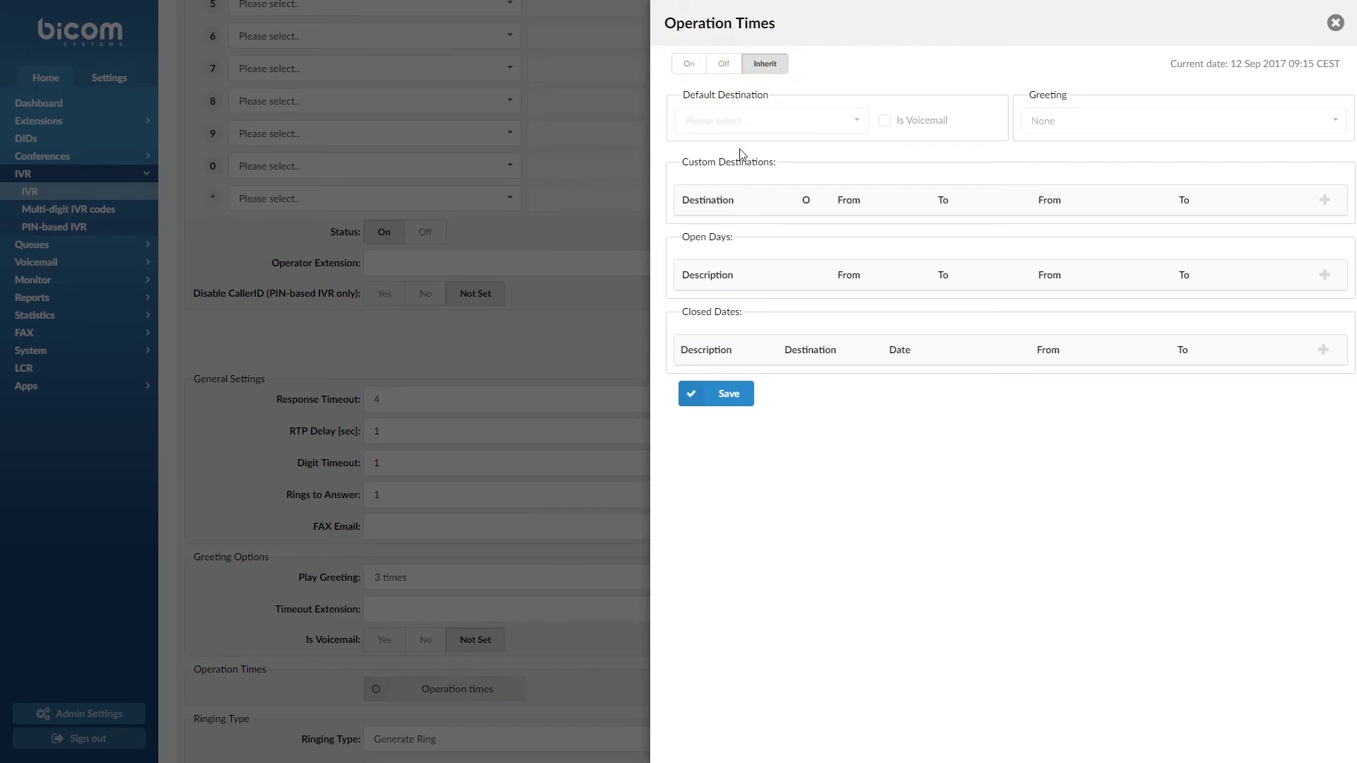
left_click(705, 388)
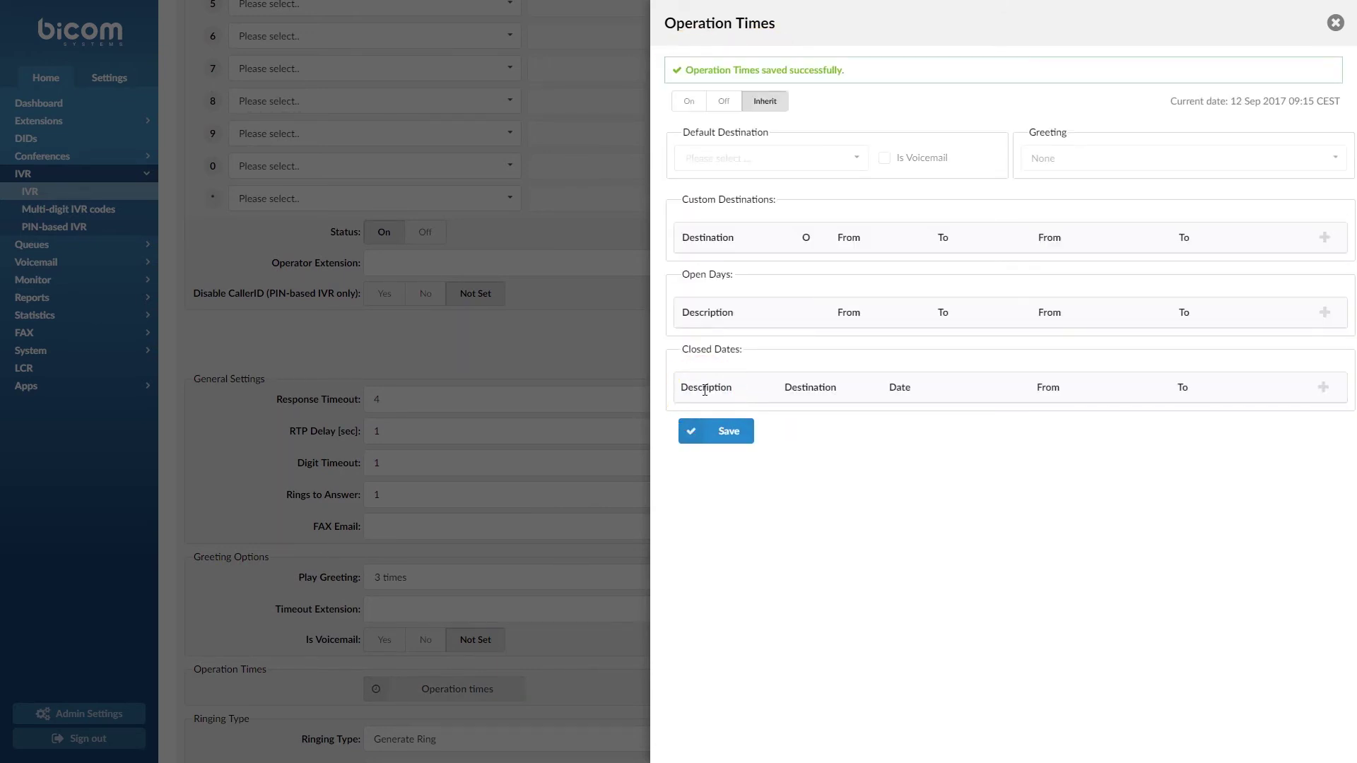